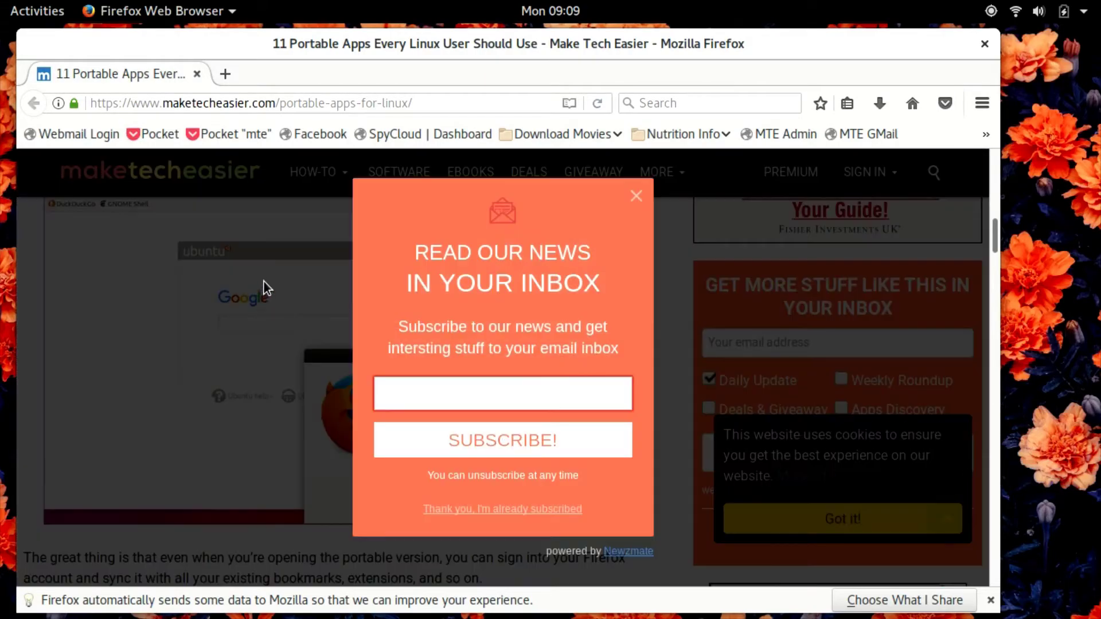
Step: Close the 'Read our news in your inbox' popup covering the portable Linux apps article
left_click(636, 196)
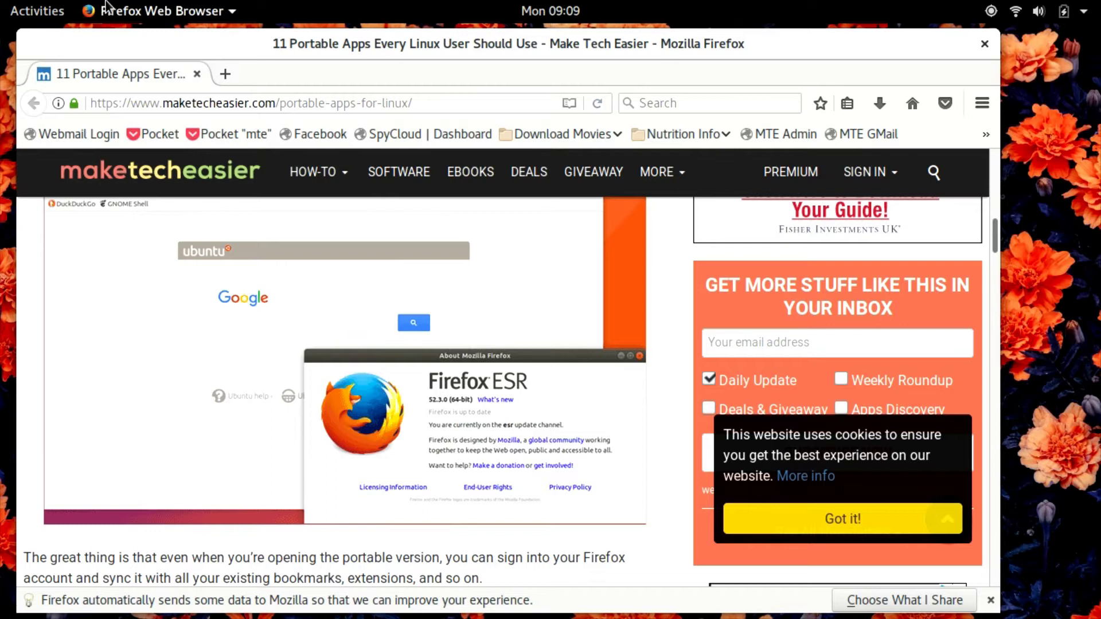
left_click_drag(162, 55, 164, 54)
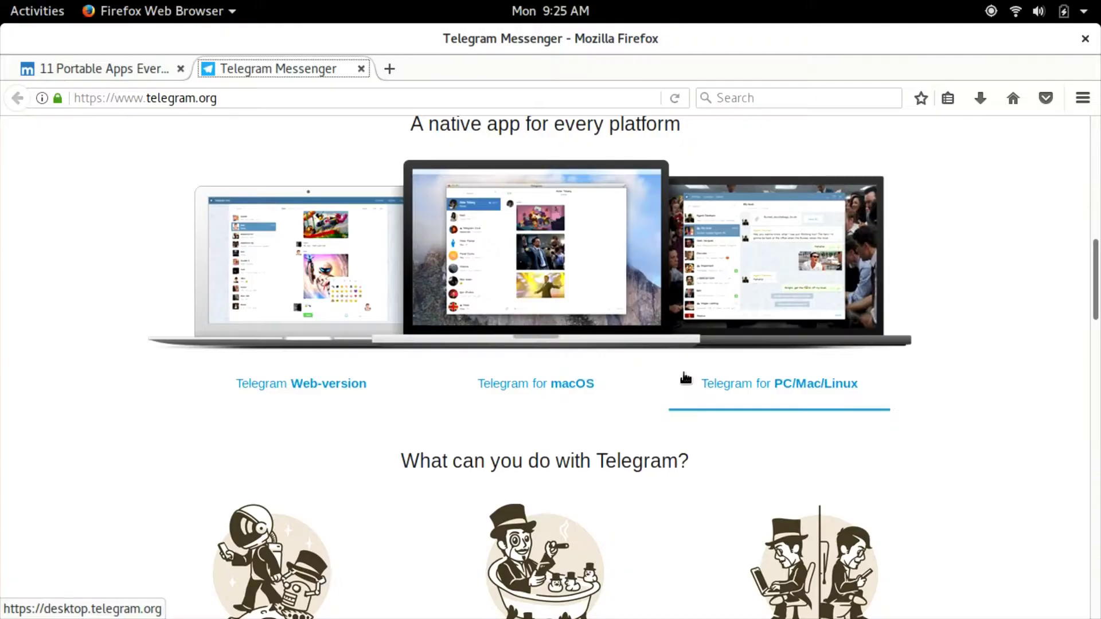
Step: Save the 64-bit Linux Telegram archive tsetup.1.1.23.tar.xz, then rearrange the Telegram and Firefox windows
scroll(684, 374, "down", 5)
scroll(683, 373, "down", 4)
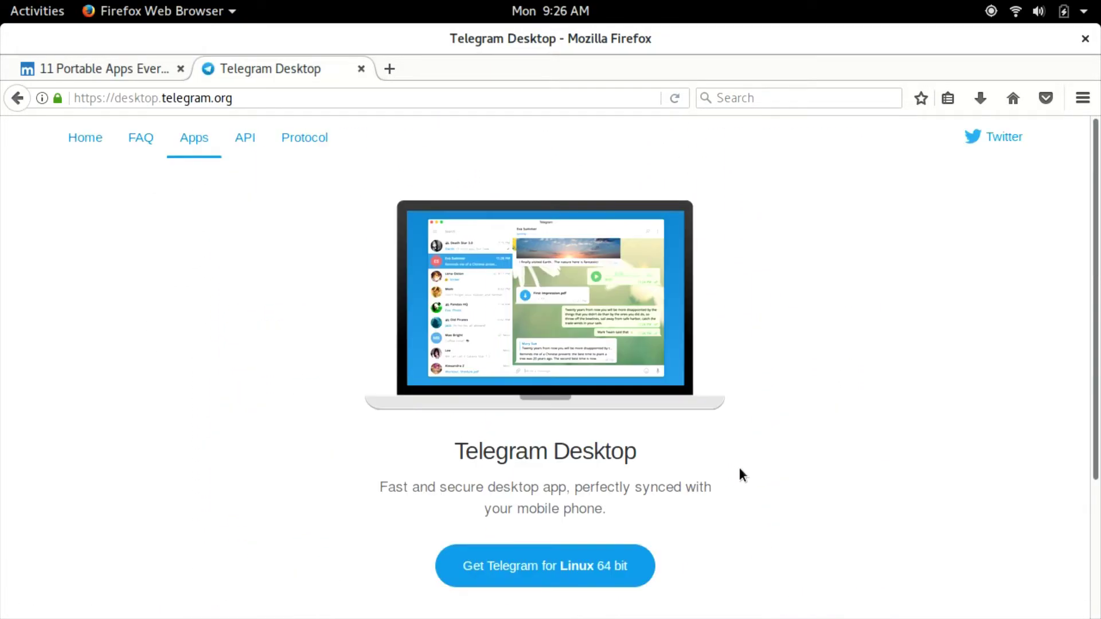
left_click(576, 568)
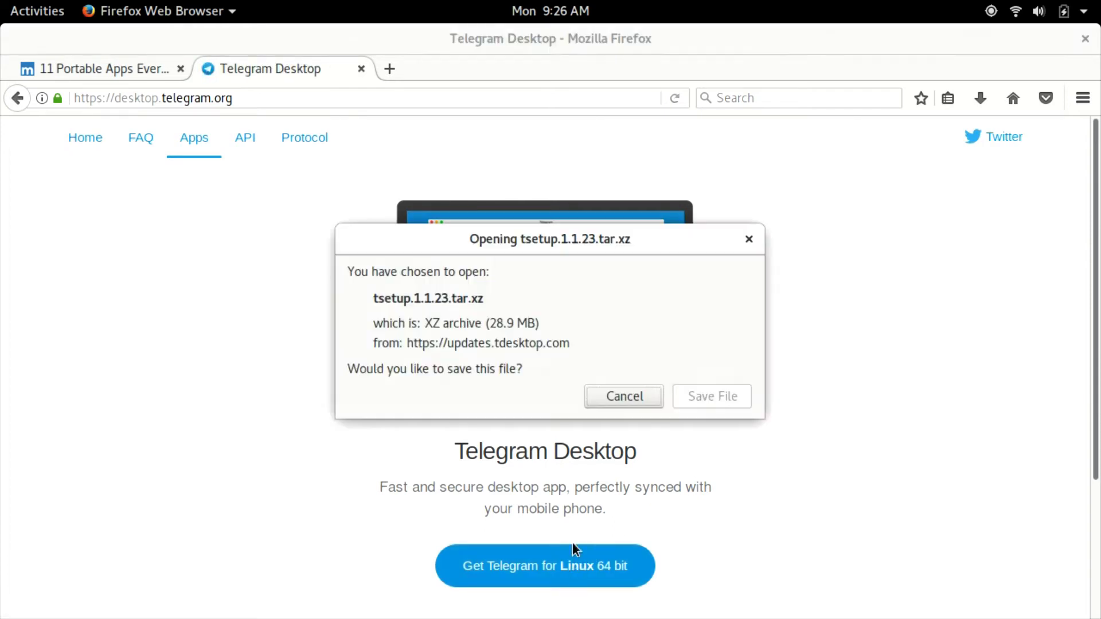
left_click(711, 395)
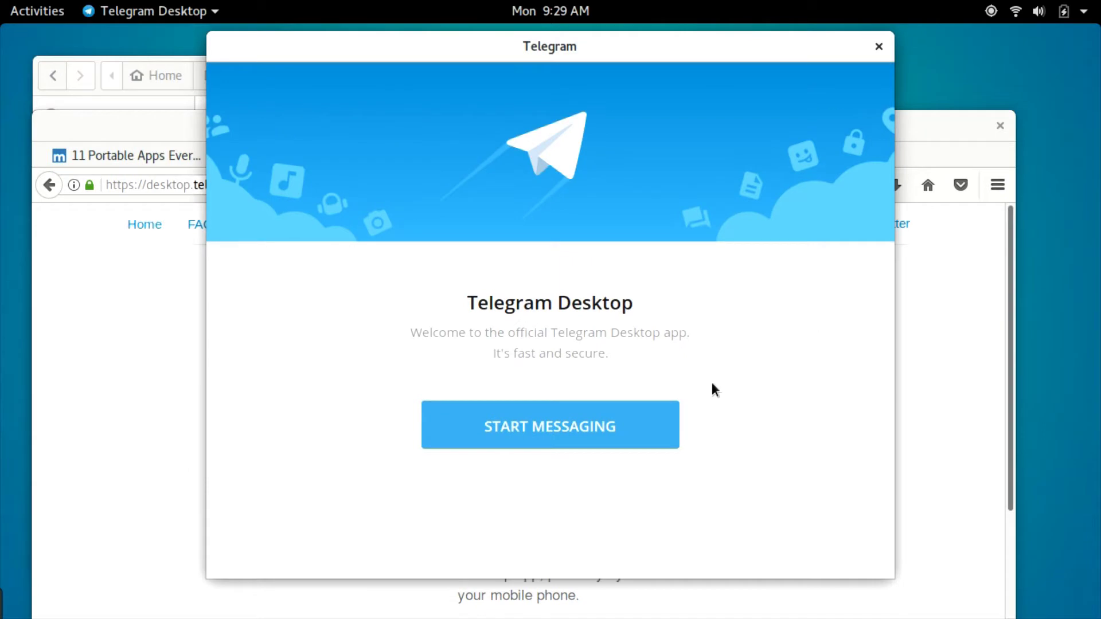
left_click_drag(713, 386, 667, 440)
left_click_drag(715, 128, 740, 582)
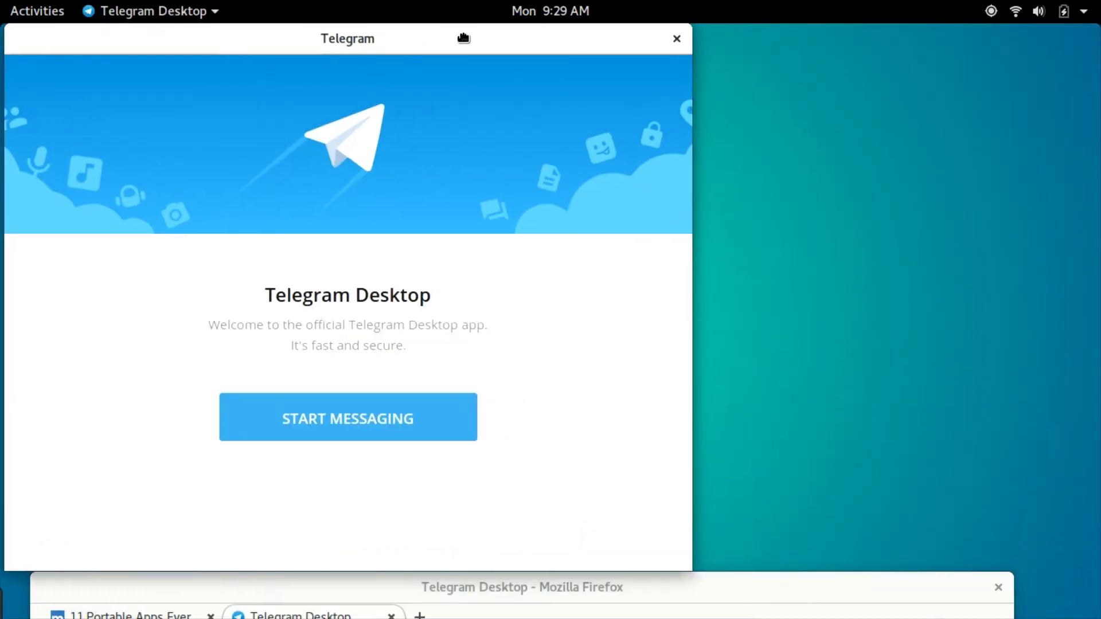
Step: Start Telegram messaging and sign in with the account's phone number
left_click(382, 438)
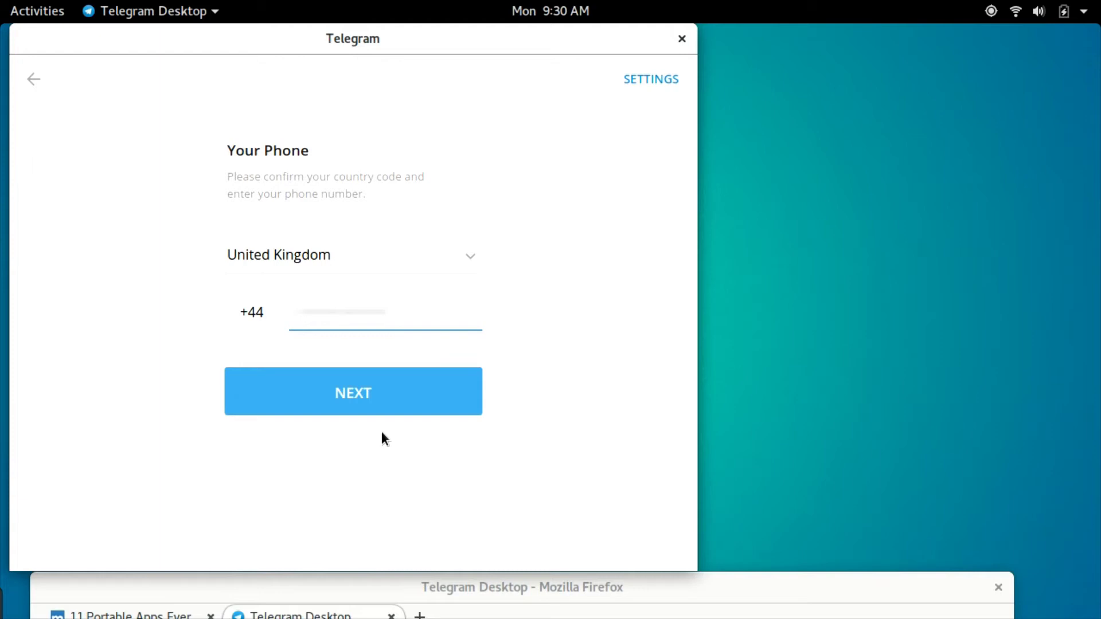
left_click(376, 393)
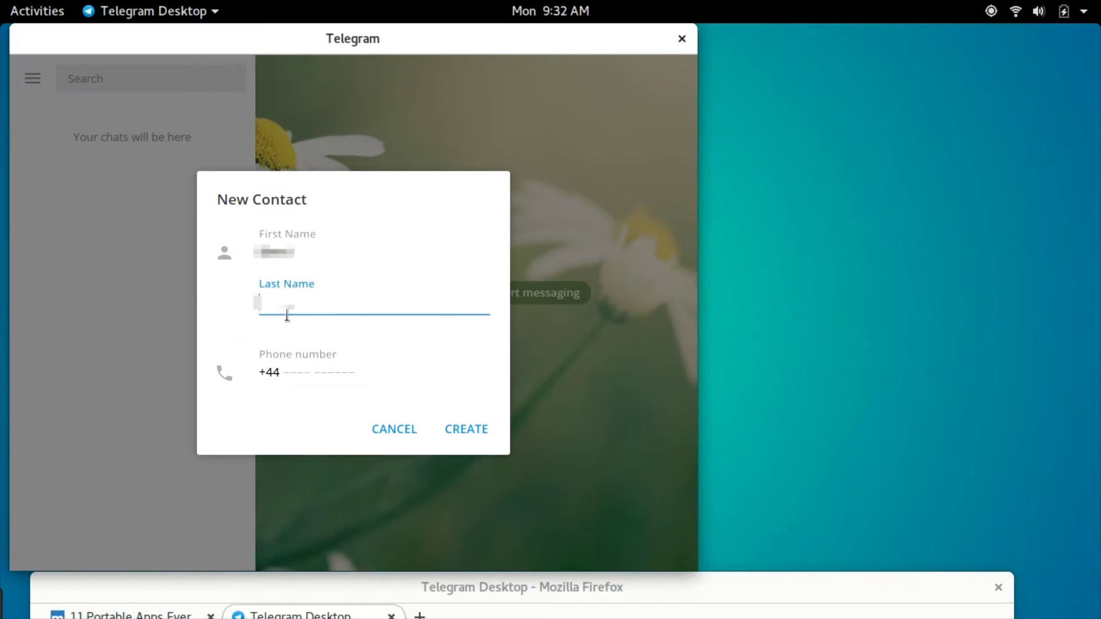
Step: Message a contact that it's just testing for a recording, another spanner in the works
left_click(309, 372)
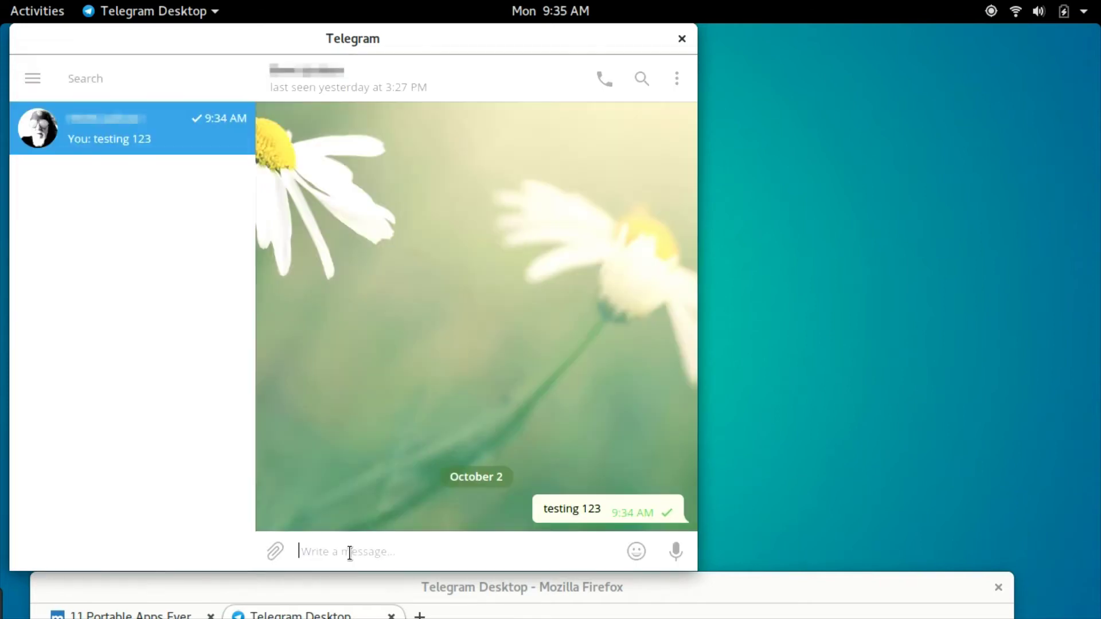
type("just te")
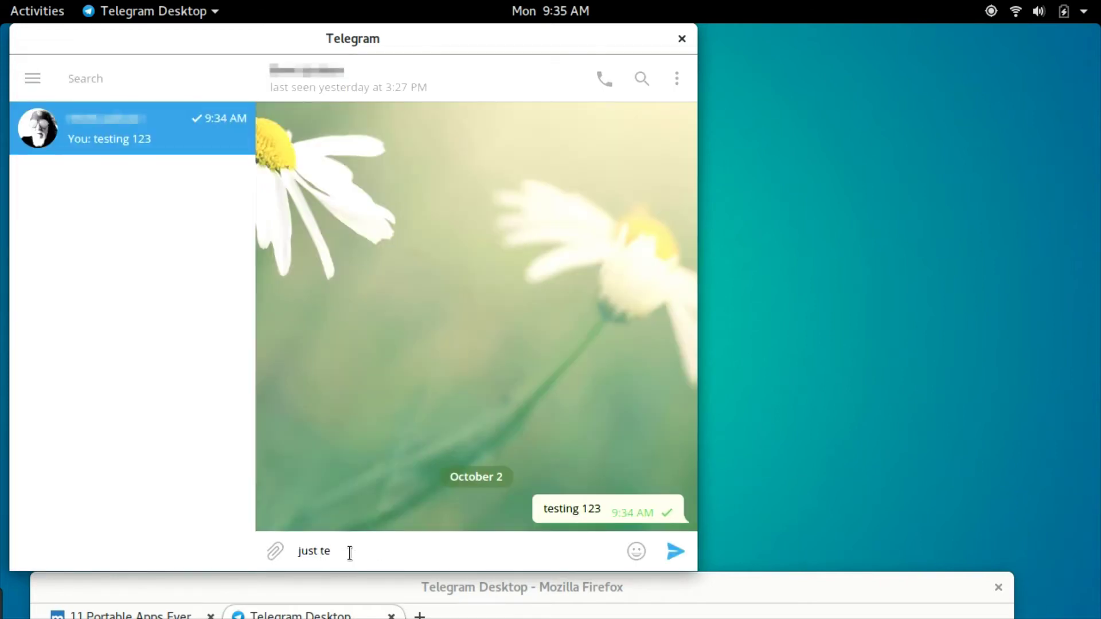
type("sting for the purposes")
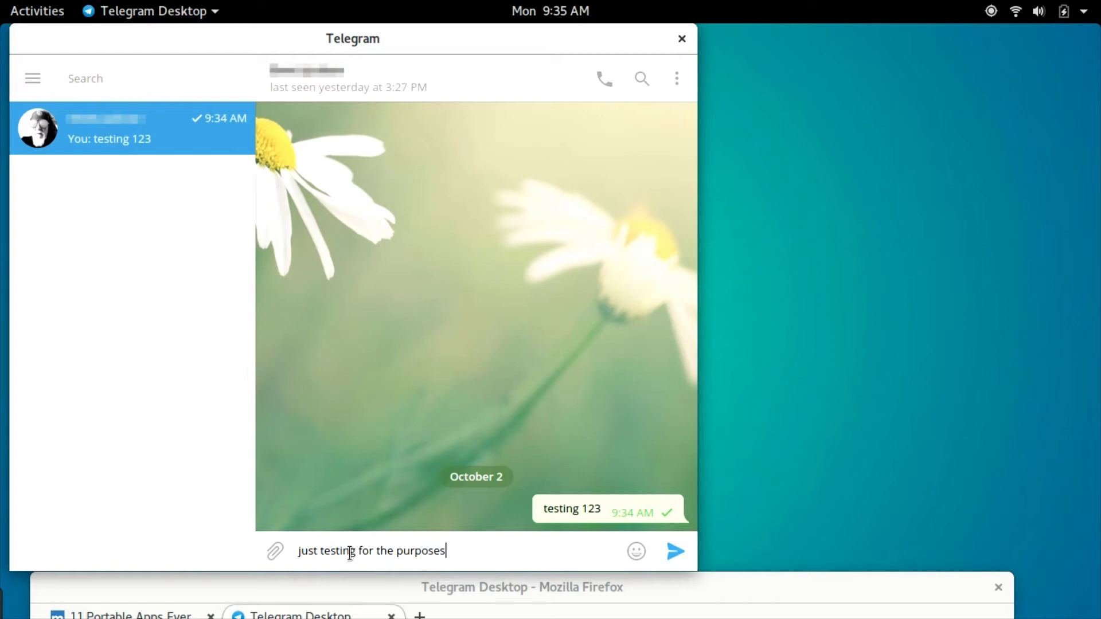
type(" of a recording, but ")
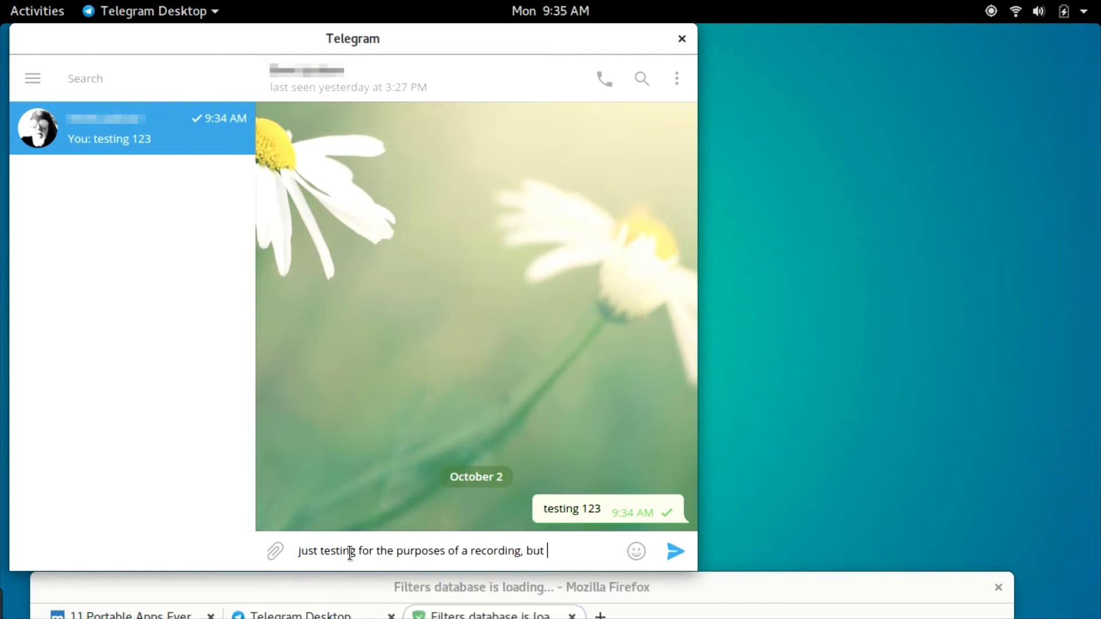
type("yano it's another spanner ")
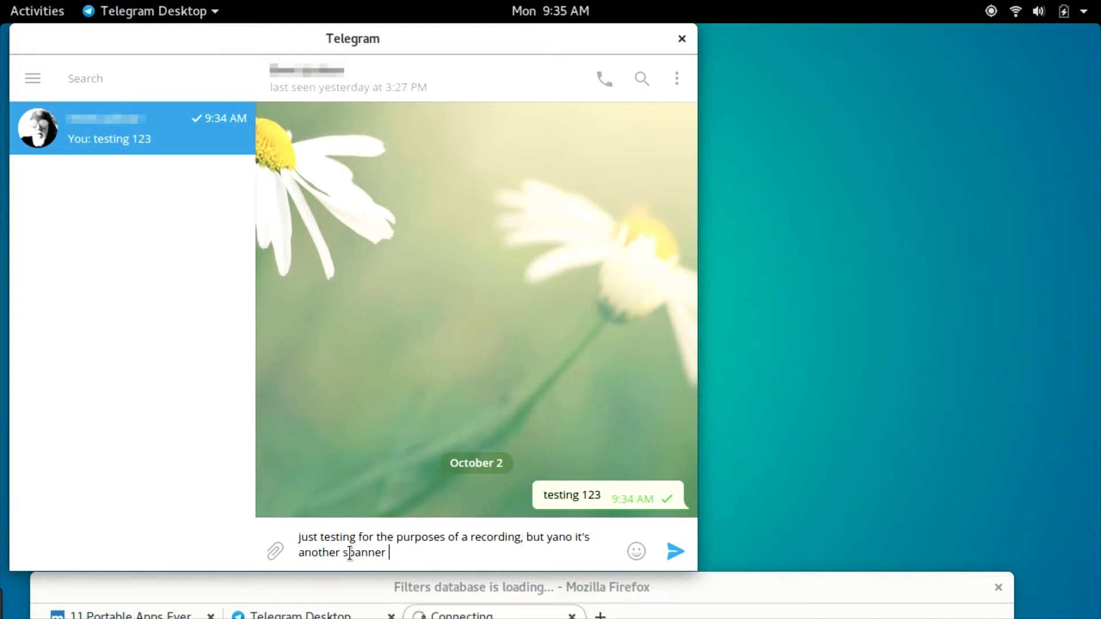
type("in the toolbox")
key("Return")
type("or the works,")
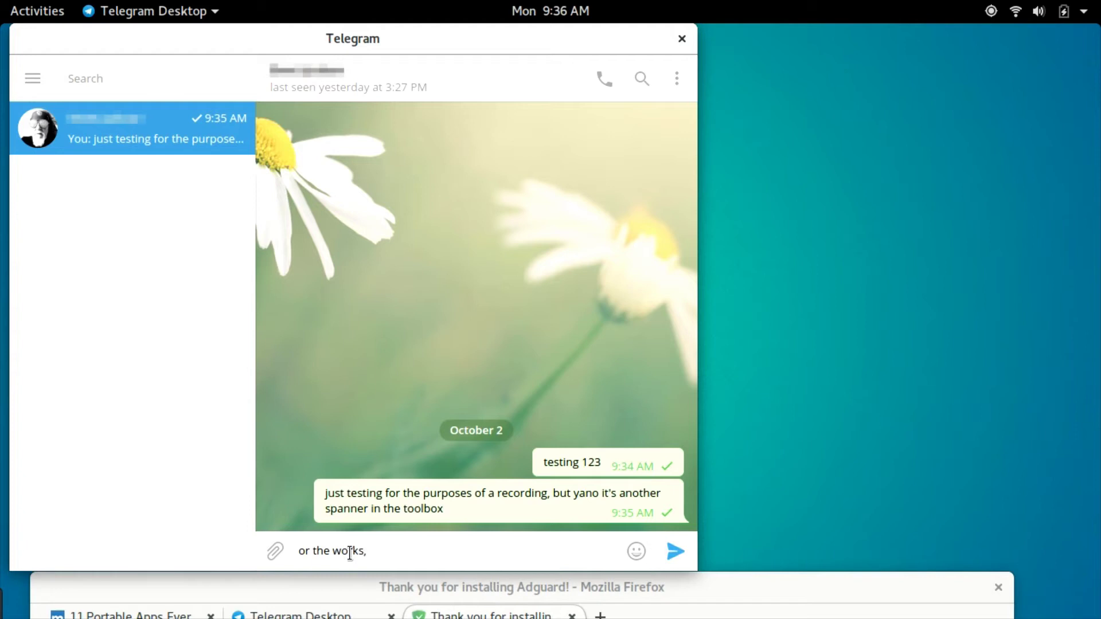
type(" I havent decided which")
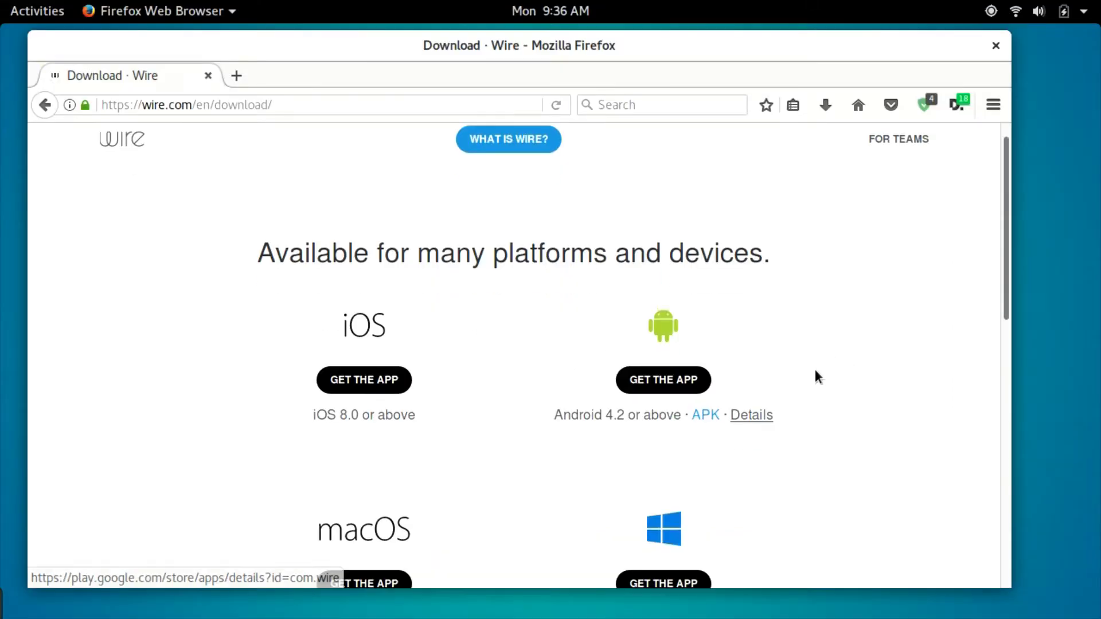
Step: Scroll Wire's download page and expand 'Get Experimental Binary' under Linux
scroll(816, 376, "down", 5)
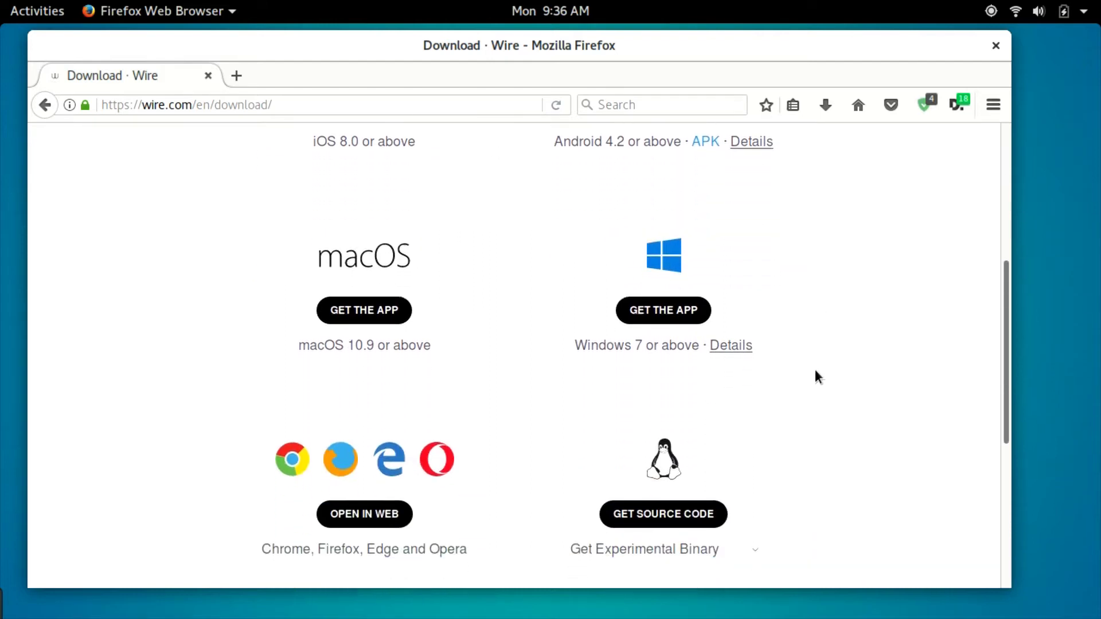
scroll(816, 377, "down", 1)
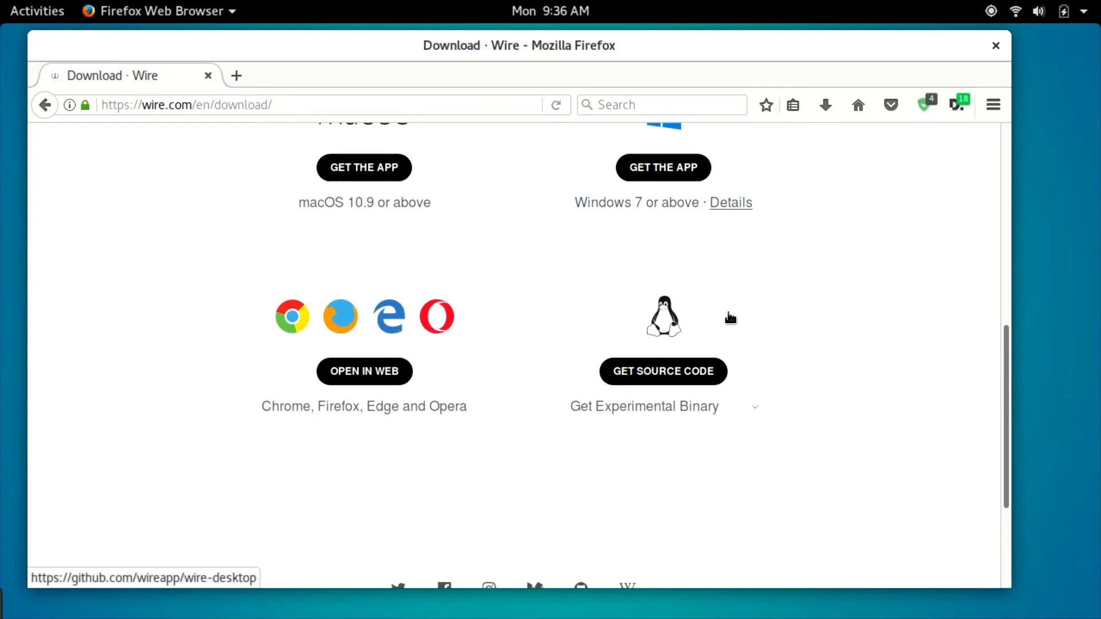
scroll(731, 315, "down", 2)
left_click(665, 310)
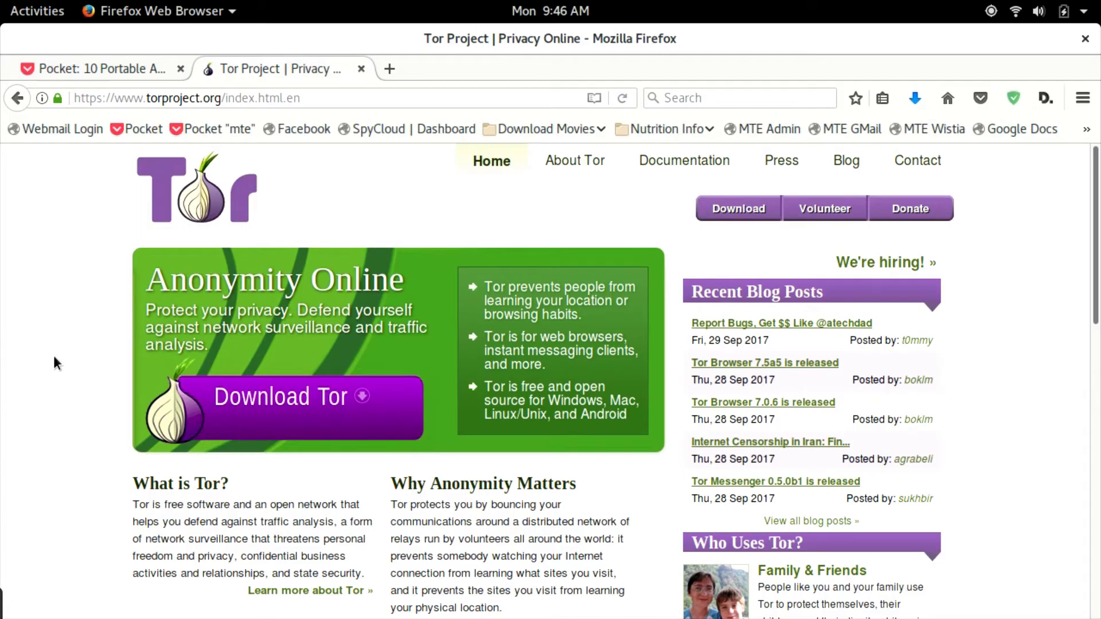
Step: Go to Tor's download page and start the Tor Browser 7.0.6 Linux 64-bit download
scroll(56, 361, "down", 1)
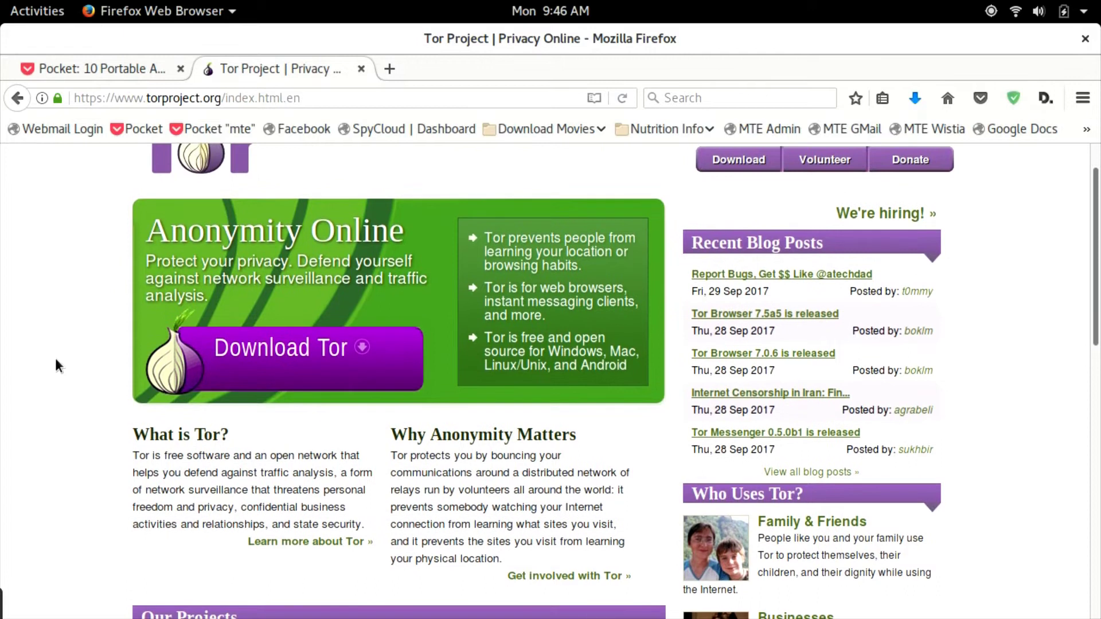
scroll(55, 366, "down", 2)
scroll(55, 362, "down", 3)
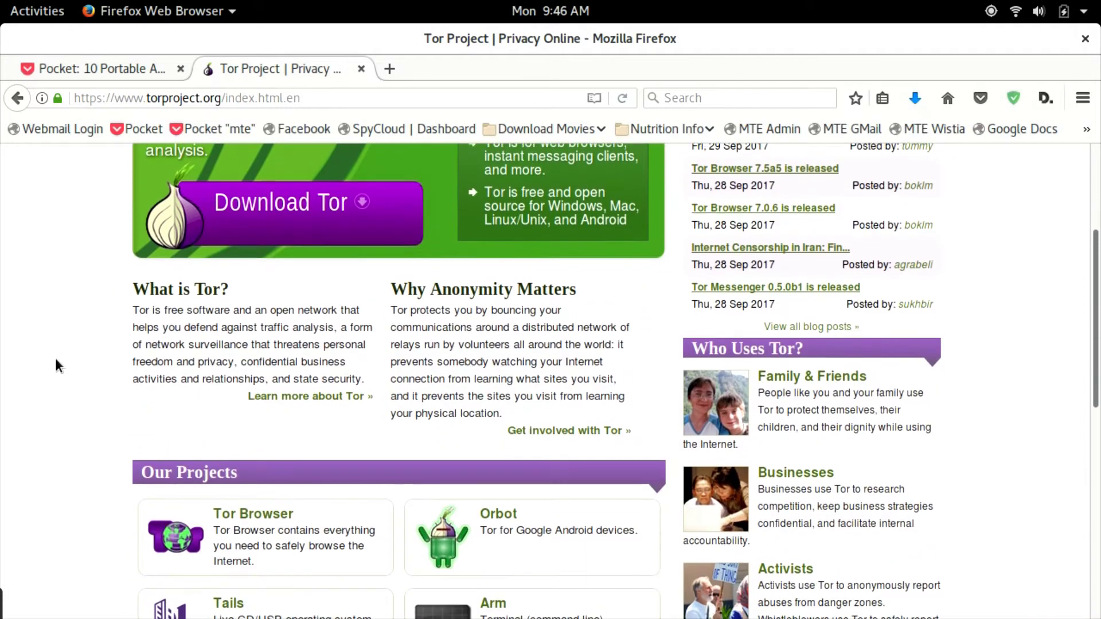
scroll(56, 365, "down", 3)
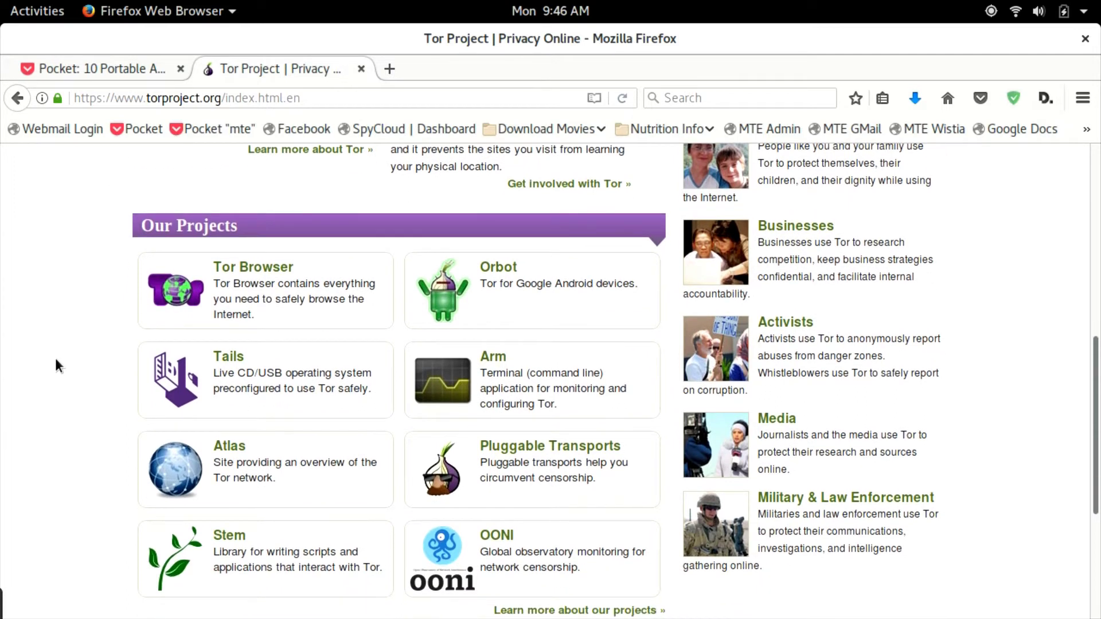
scroll(56, 361, "down", 2)
scroll(56, 365, "down", 2)
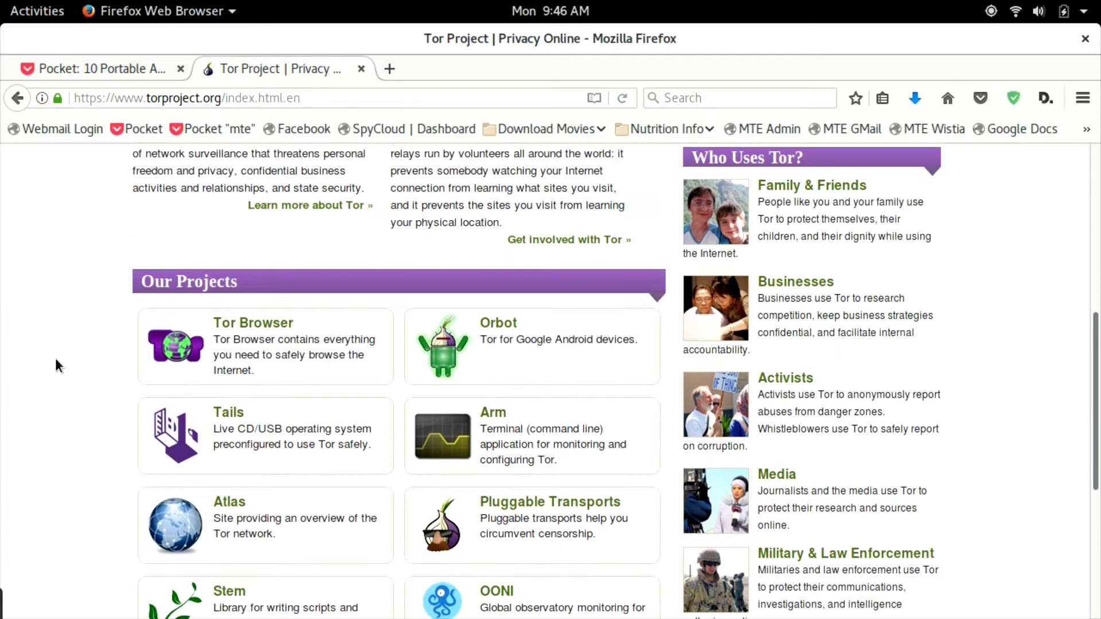
scroll(55, 359, "up", 10)
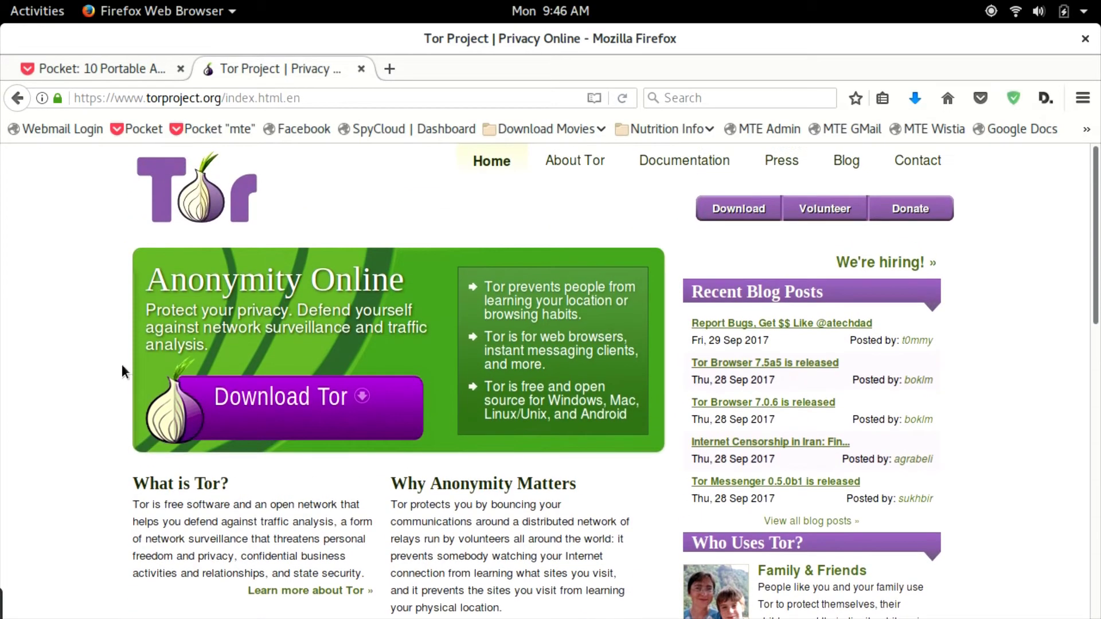
left_click(321, 406)
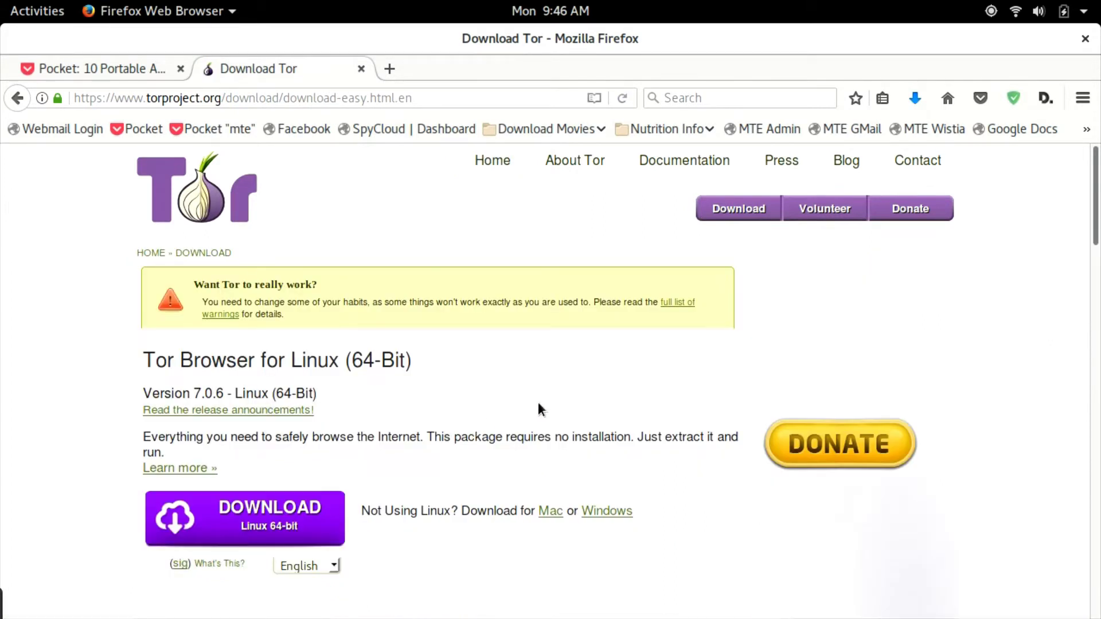
left_click(267, 533)
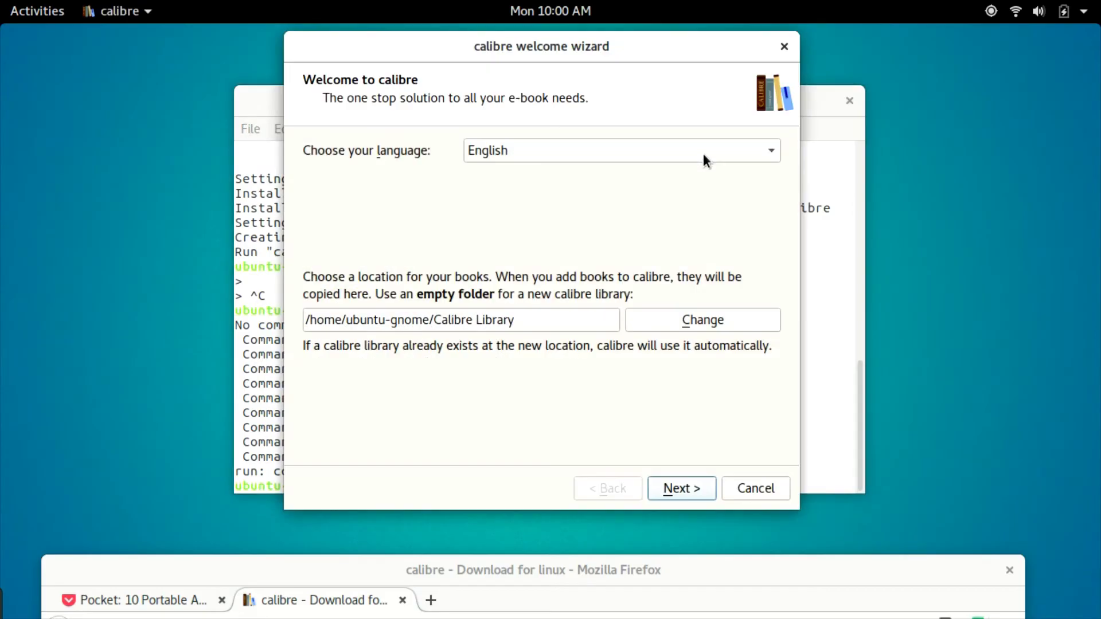
Step: Close the terminal and finish calibre's welcome wizard with Apple iPad like tablet as device
left_click(850, 101)
left_click_drag(659, 55, 461, 63)
left_click(488, 496)
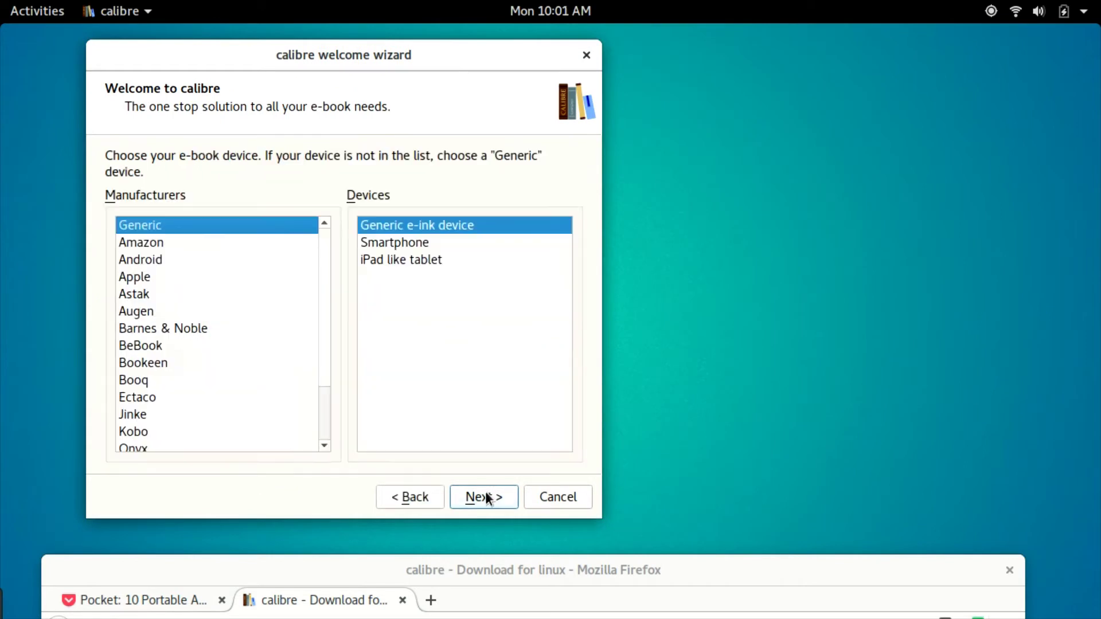
left_click(433, 263)
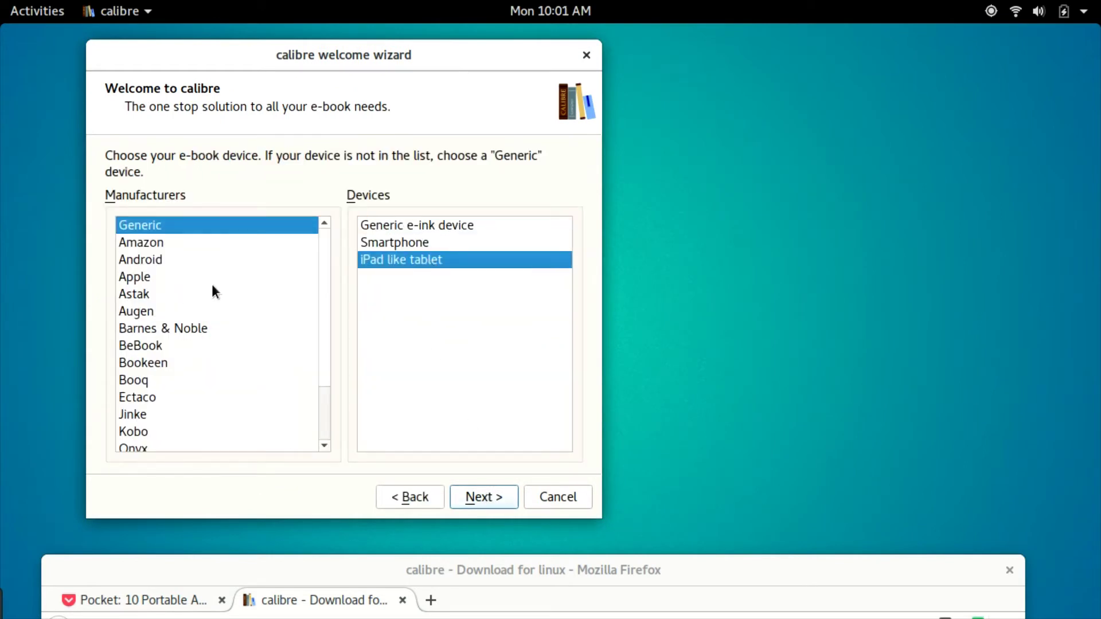
left_click(157, 277)
left_click(508, 505)
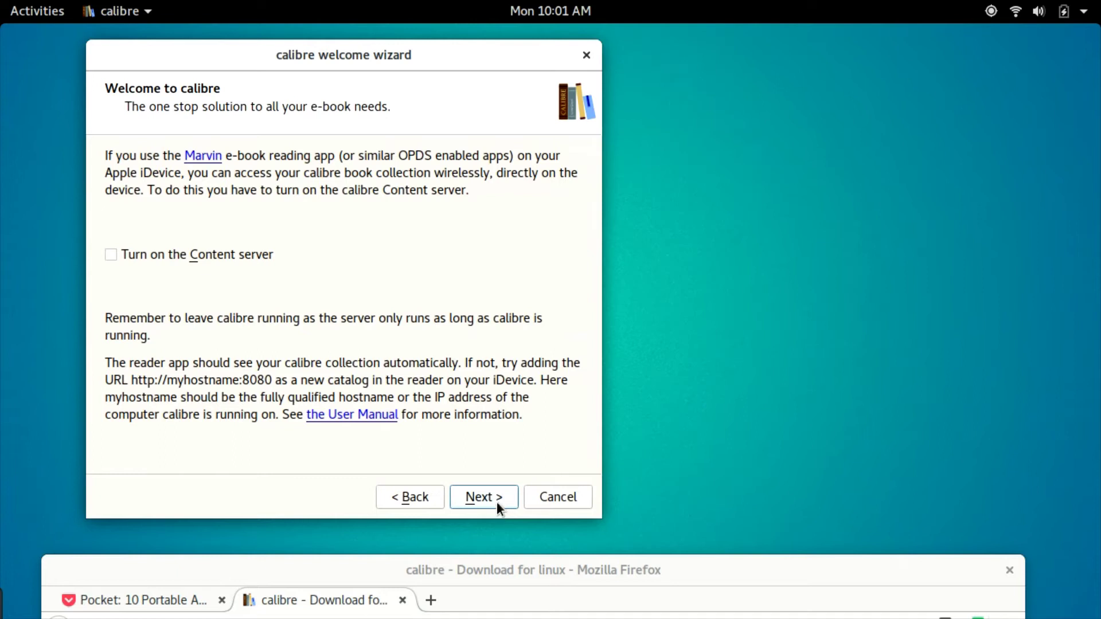
left_click(496, 501)
left_click(496, 502)
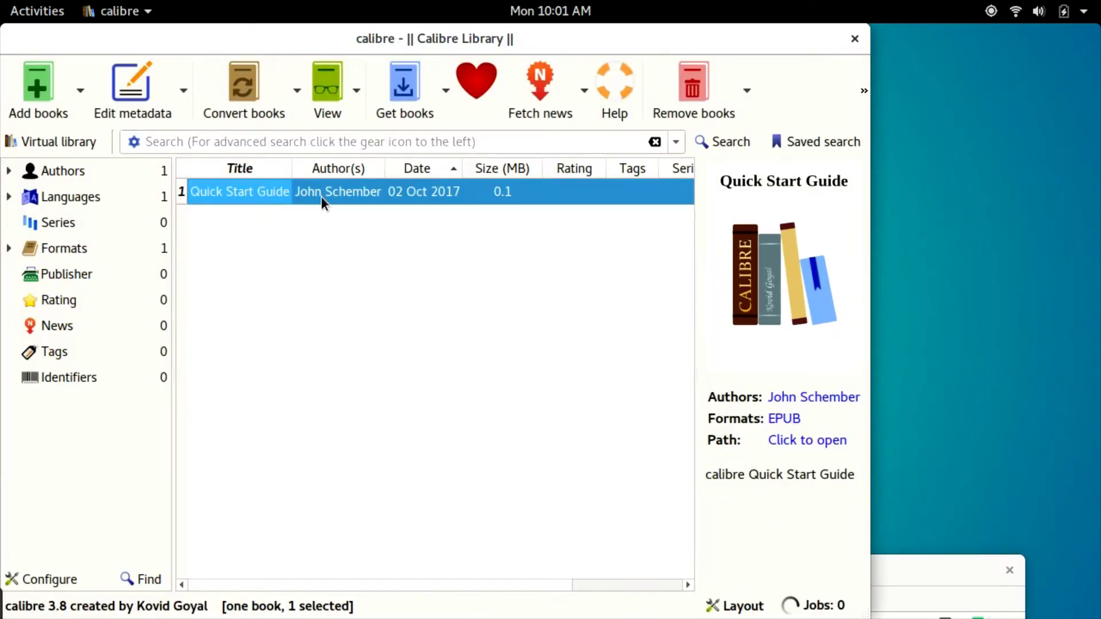
Step: Open the Quick Start Guide in the e-book viewer and scroll through it
double_click(322, 202)
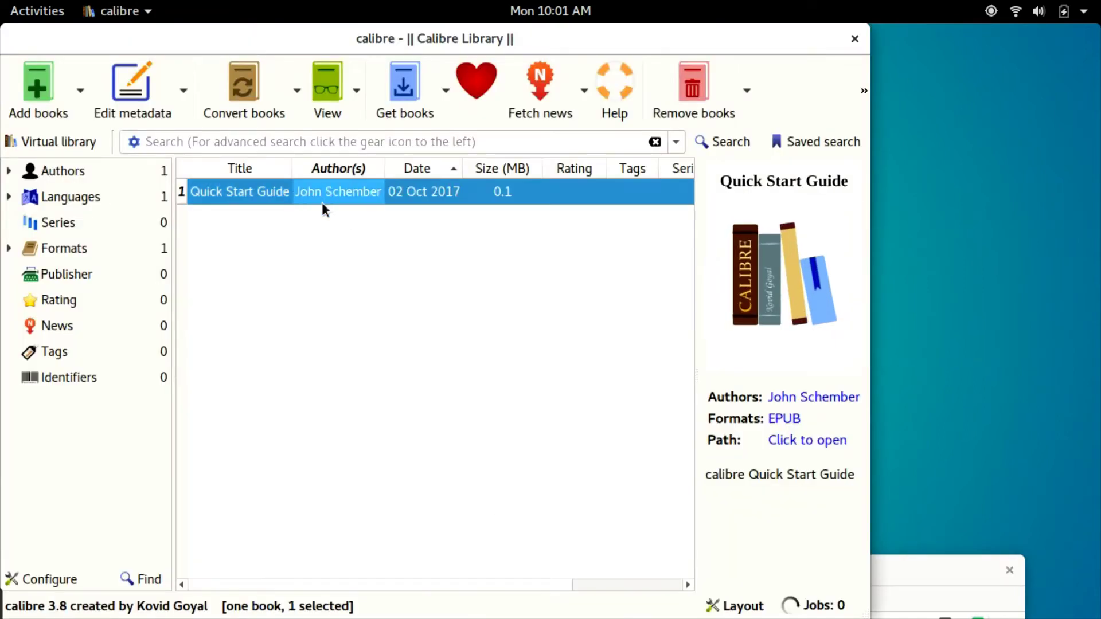
scroll(499, 305, "down", 2)
scroll(498, 306, "down", 10)
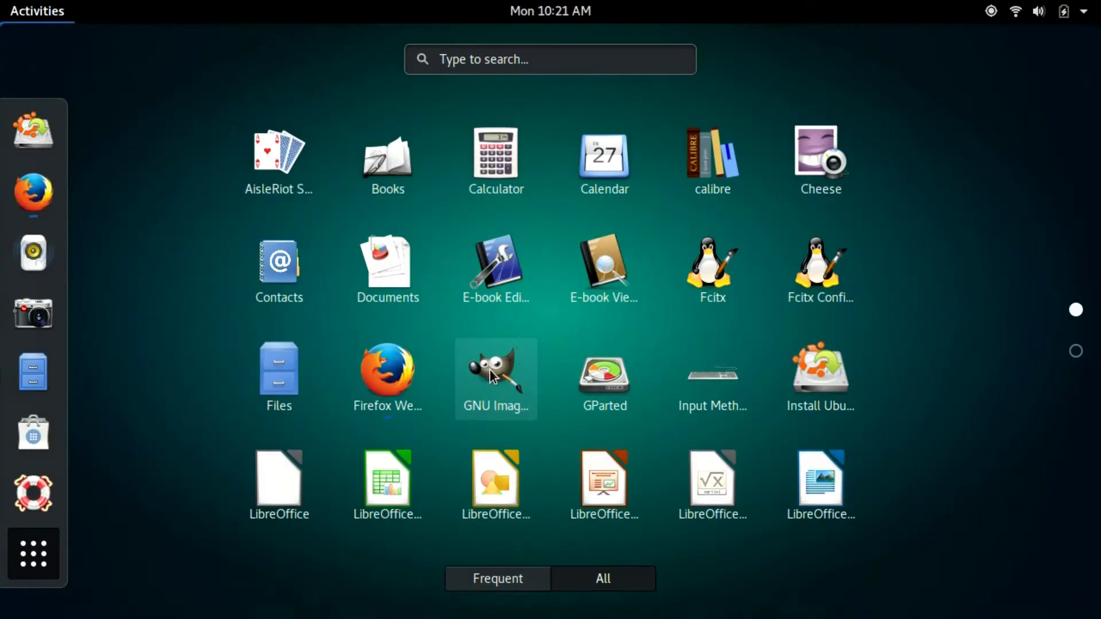
Step: Launch GIMP and create a new 1024x768 image
left_click(492, 369)
key("ctrl+n")
left_click(363, 90)
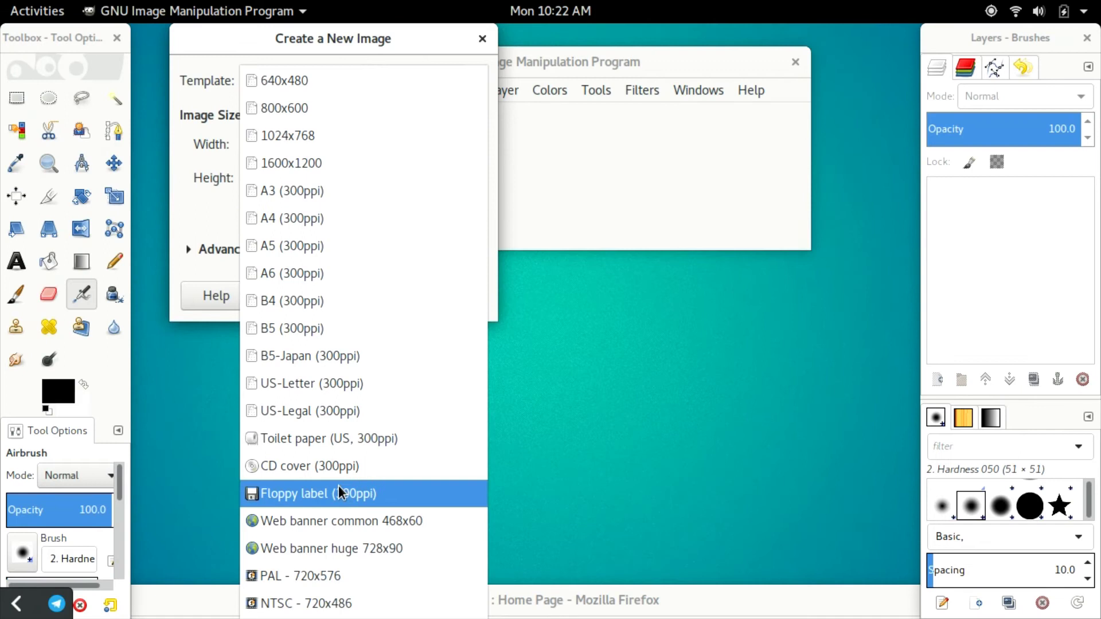
left_click(353, 125)
key("Return")
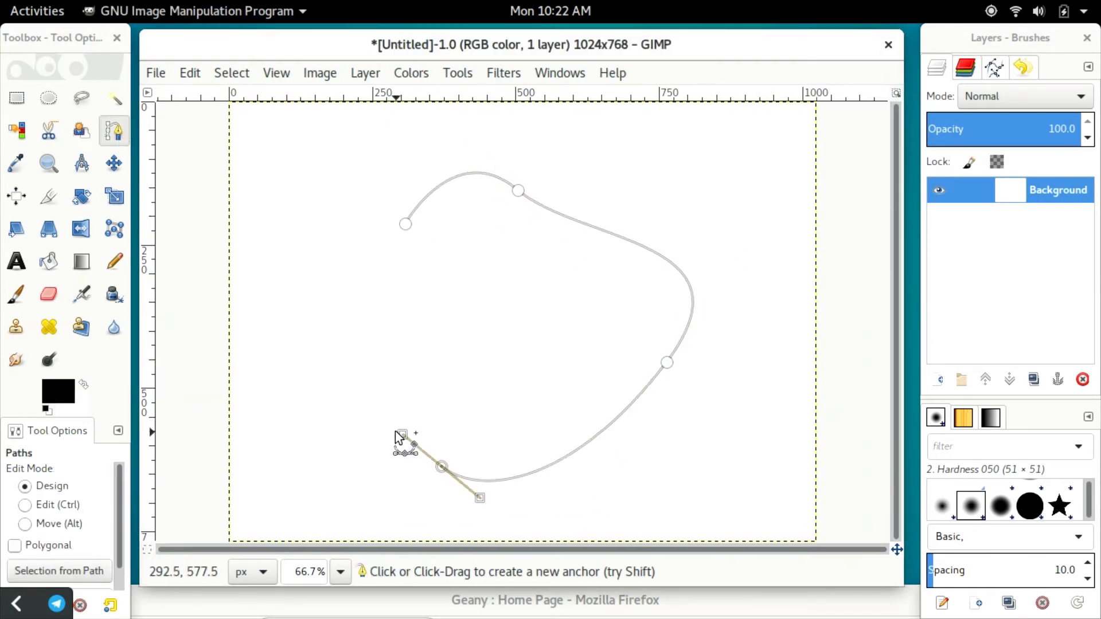
Step: Draw hard-edged freehand strokes and mix a new foreground colour into the colour history
right_click(406, 226)
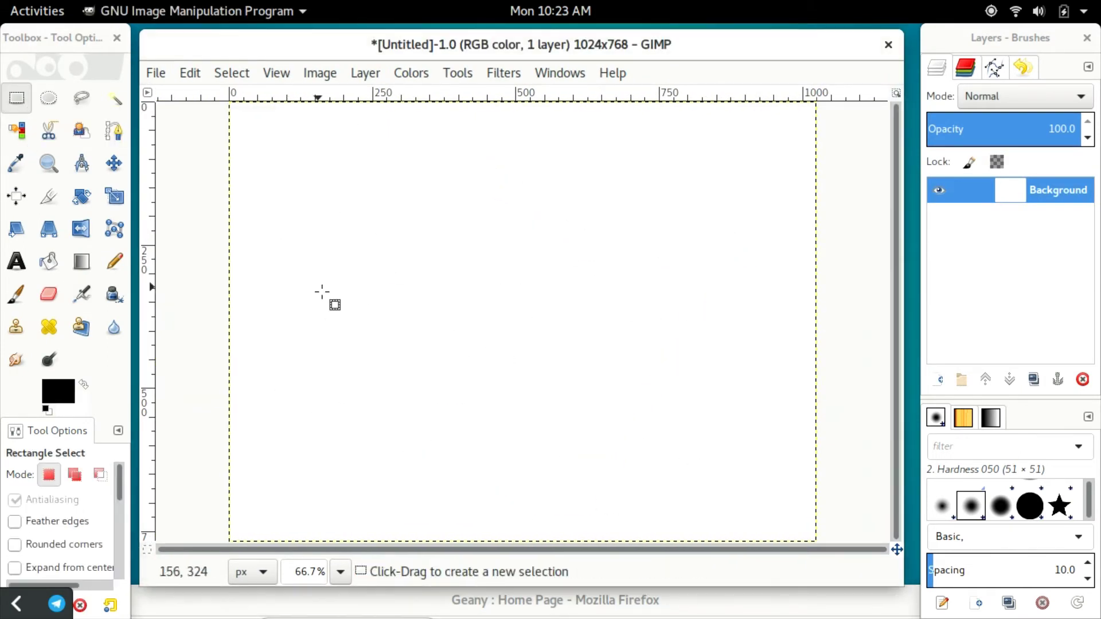
left_click(115, 261)
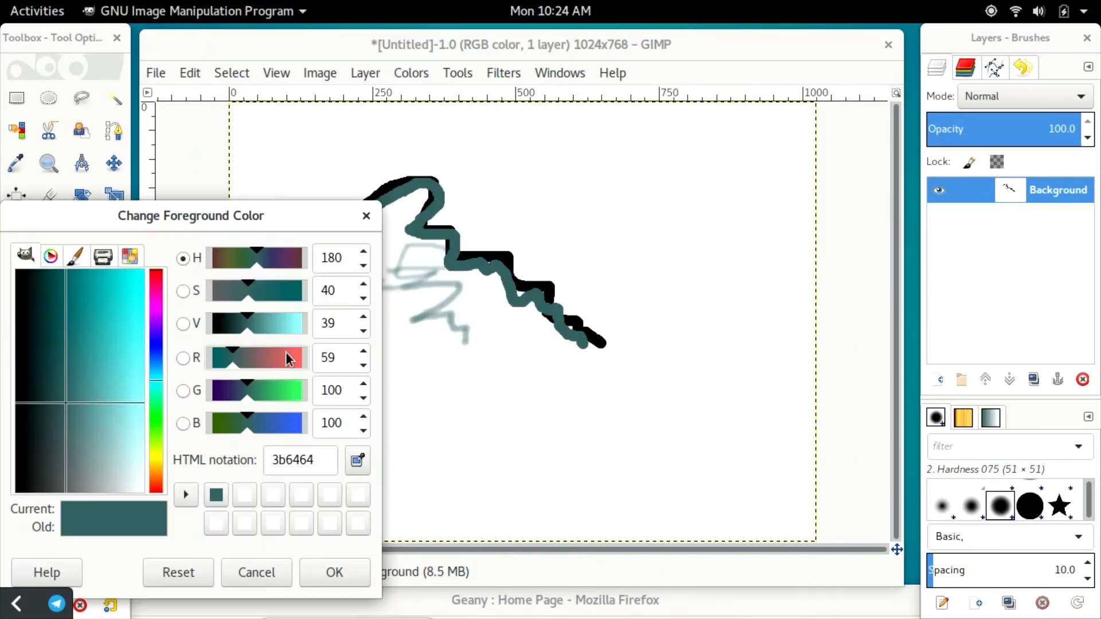
left_click(278, 357)
left_click(273, 422)
left_click_drag(114, 509, 247, 499)
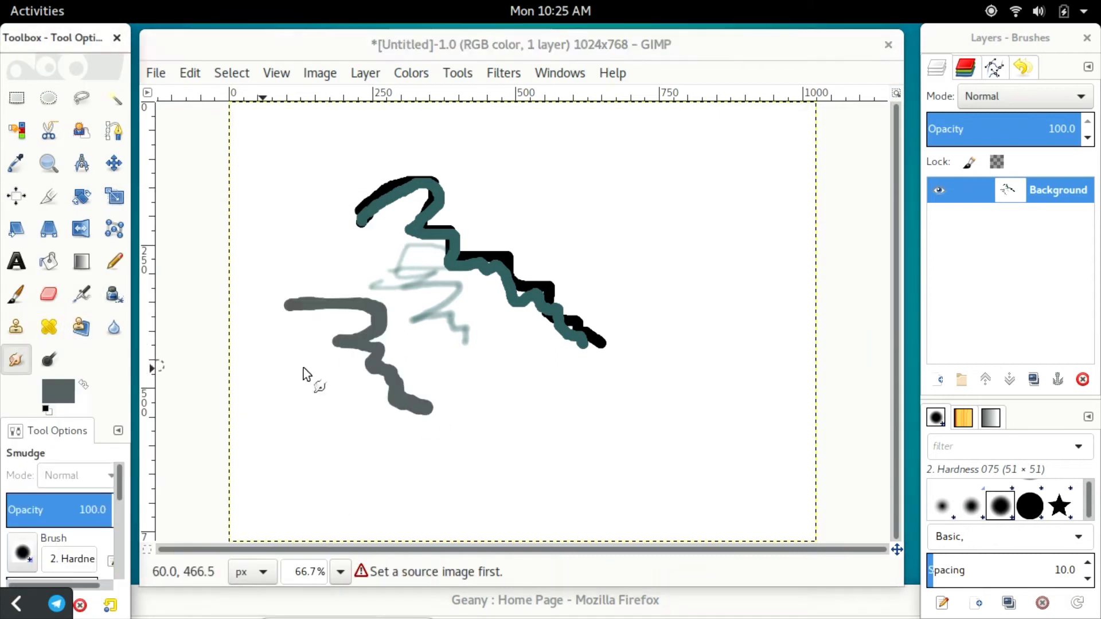
Step: Smudge the grey and teal strokes at 100% zoom, then try the clone tool
mouse_move(304, 374)
left_mouse_down()
mouse_move(319, 305)
mouse_move(416, 381)
mouse_move(557, 337)
mouse_move(509, 380)
left_mouse_up()
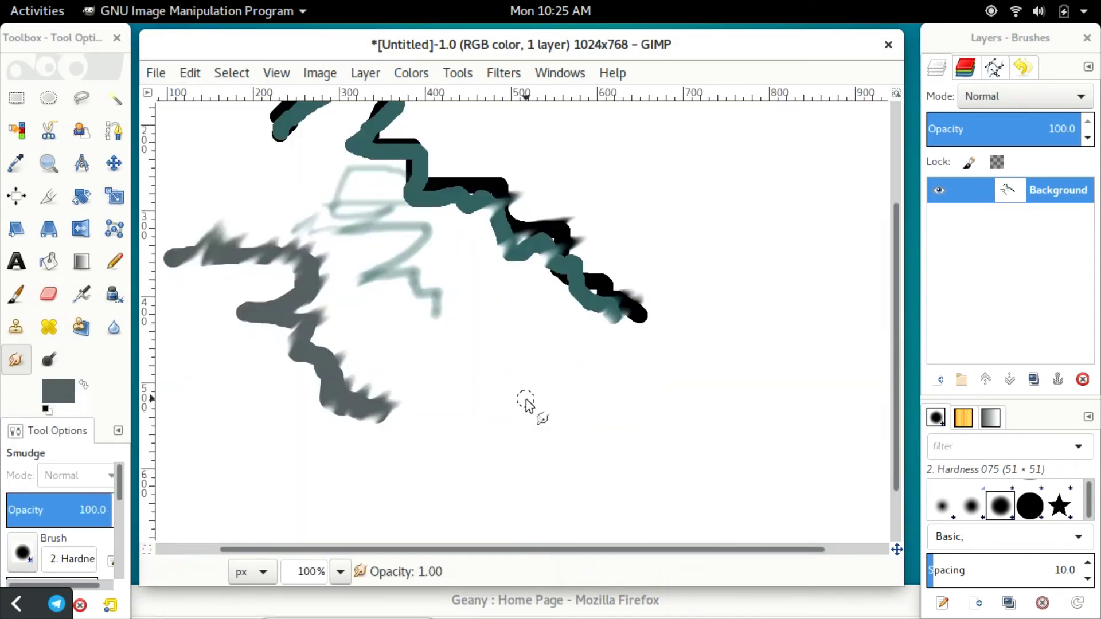
key("2")
mouse_move(504, 381)
left_mouse_down()
mouse_move(536, 398)
mouse_move(417, 449)
left_mouse_up()
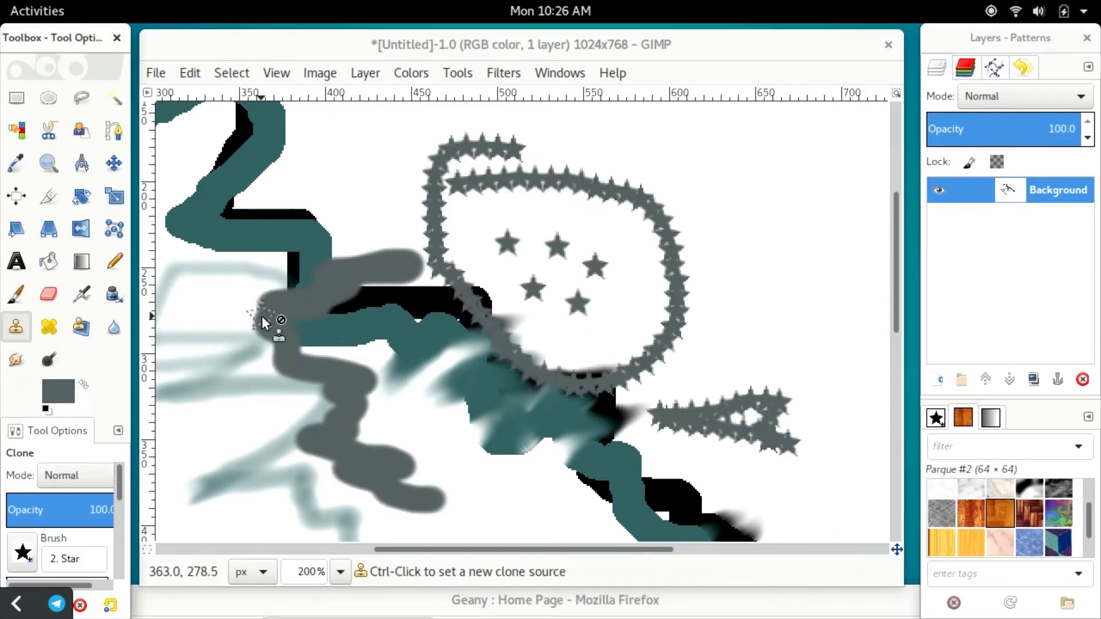
left_click(290, 239)
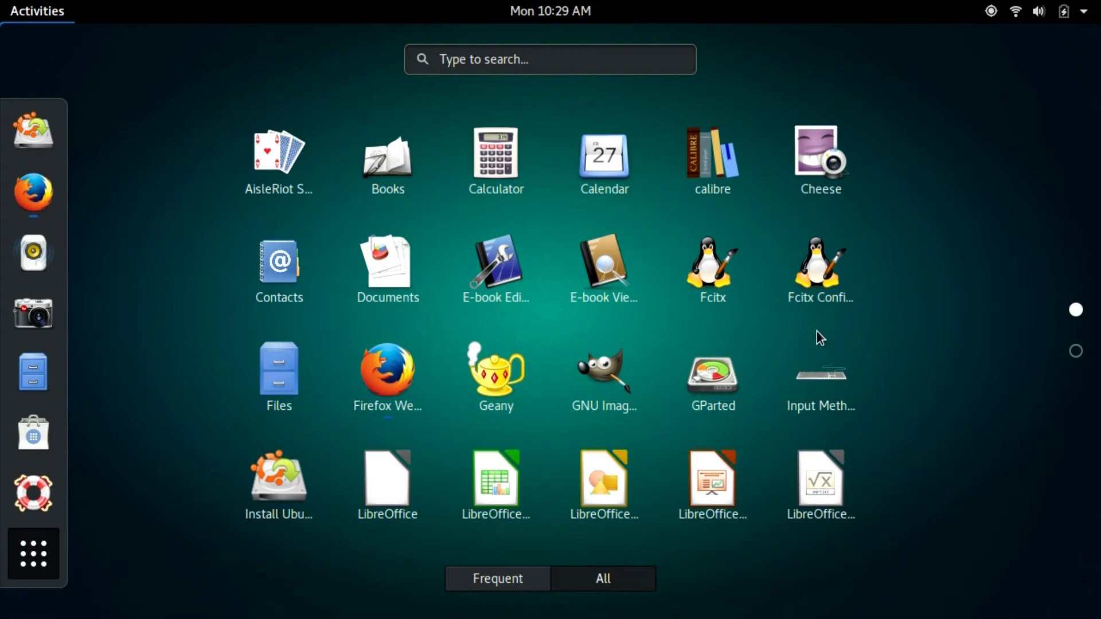
Step: Launch Geany and browse the Open File dialog at the file system root without opening anything
left_click(490, 384)
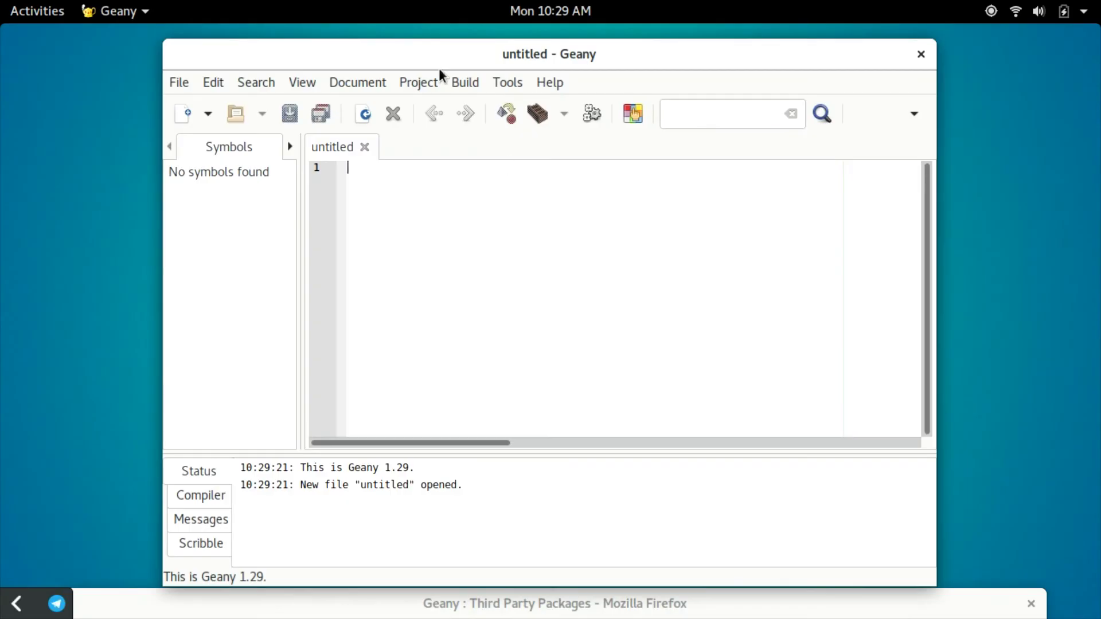
left_click_drag(425, 49, 388, 40)
left_click(142, 73)
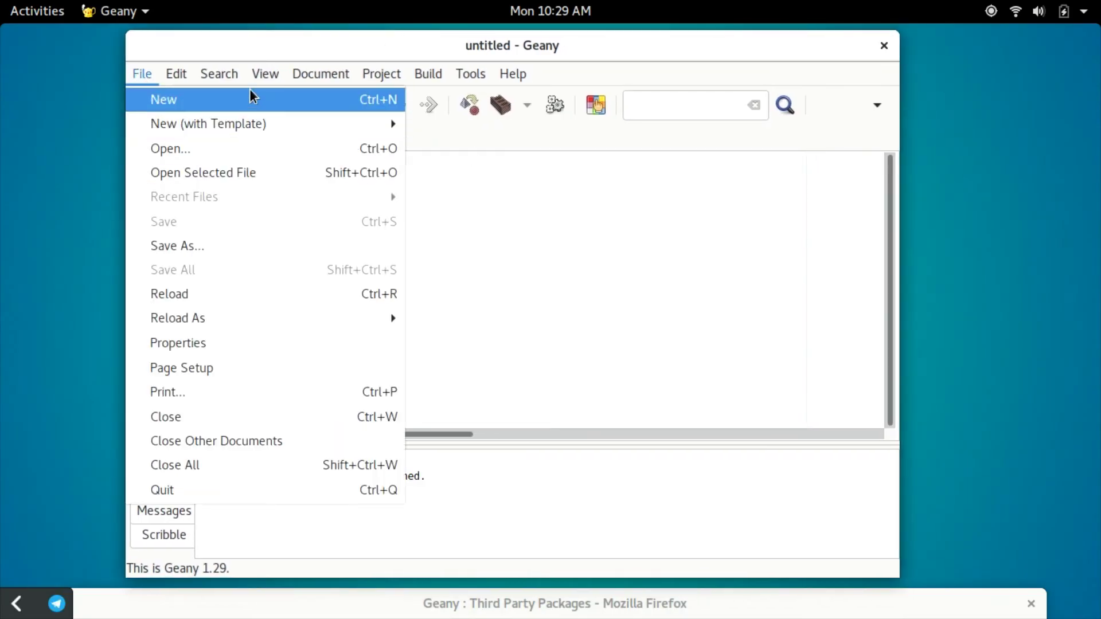
mouse_move(277, 68)
mouse_move(143, 74)
left_click(224, 147)
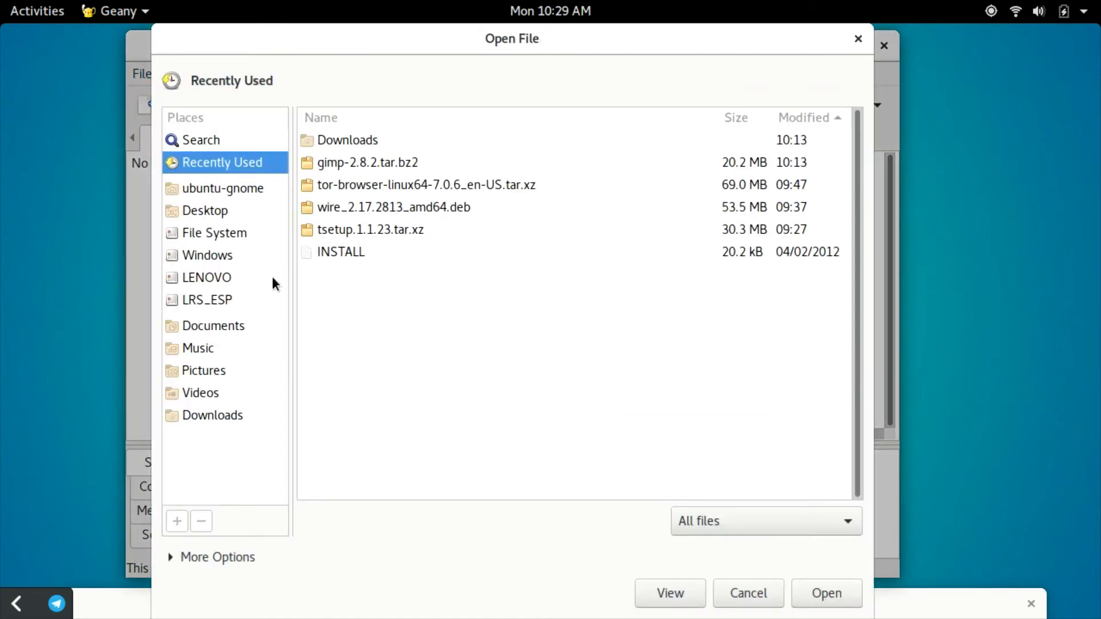
left_click(225, 234)
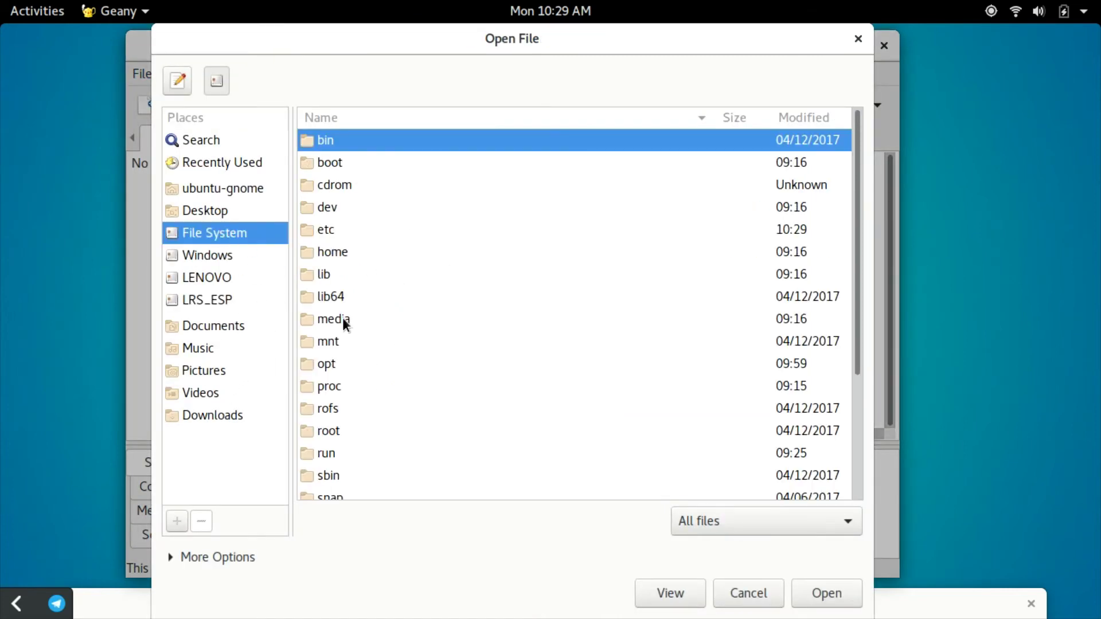
left_click(858, 38)
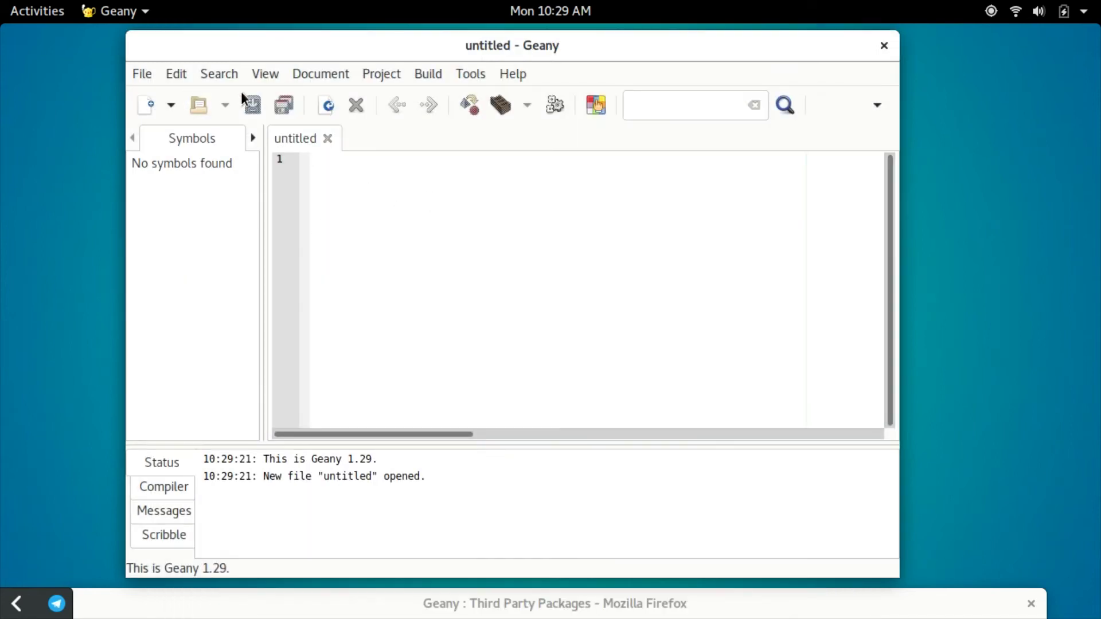
Step: Look through Geany's Build, Document and Edit menus
left_click(470, 73)
mouse_move(430, 74)
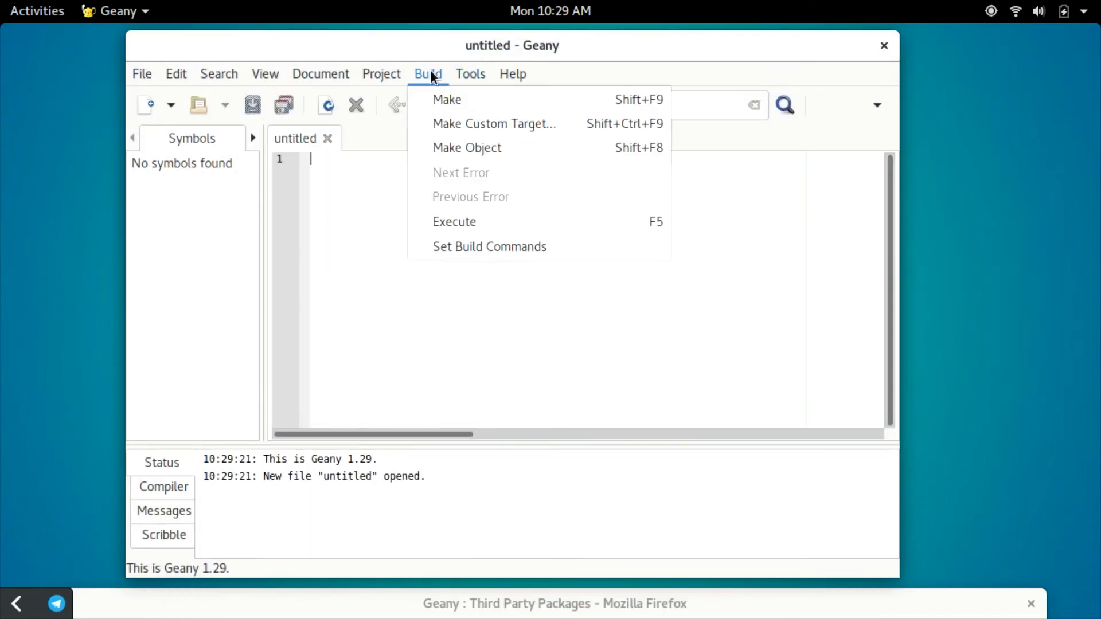
mouse_move(321, 75)
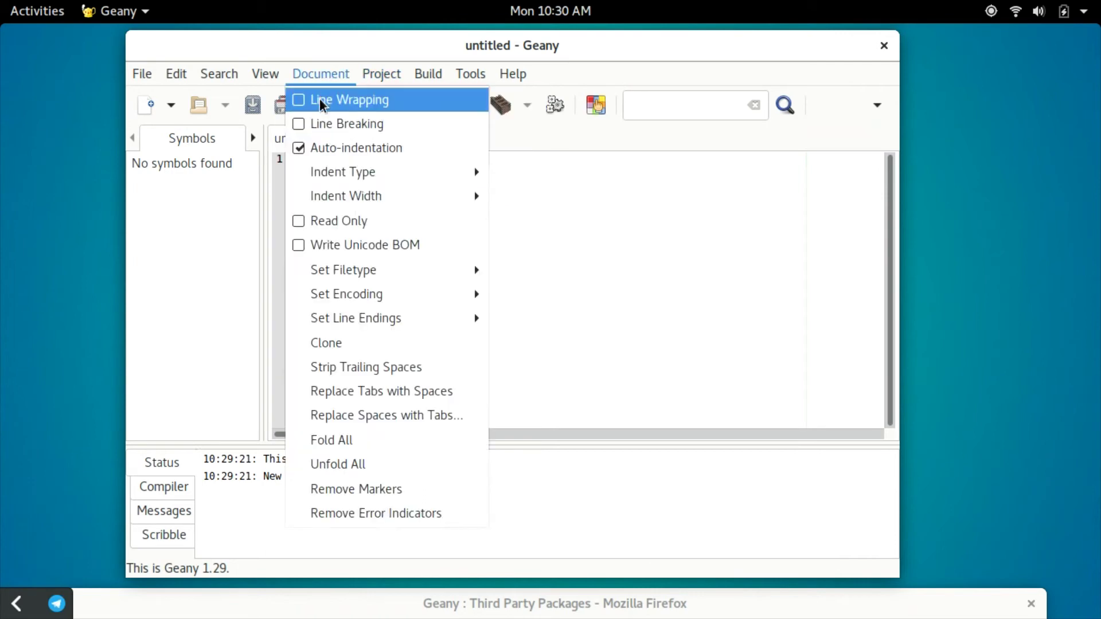
mouse_move(178, 75)
Step: View every Preferences page, from Interface to Various, and close without changes
left_click(283, 413)
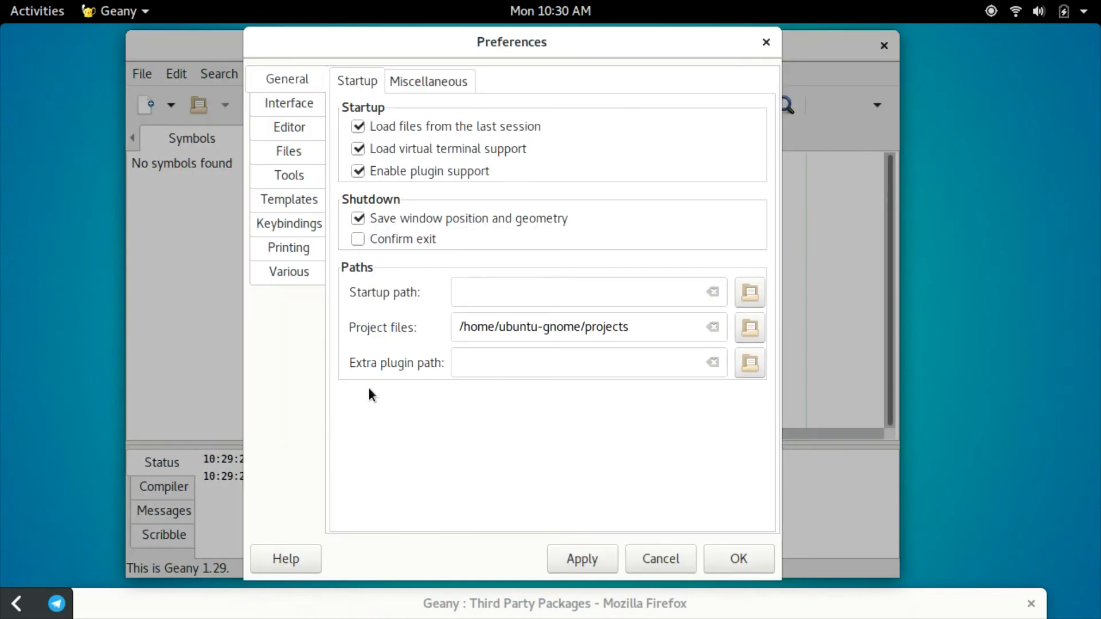
left_click(293, 103)
left_click(293, 129)
left_click(292, 151)
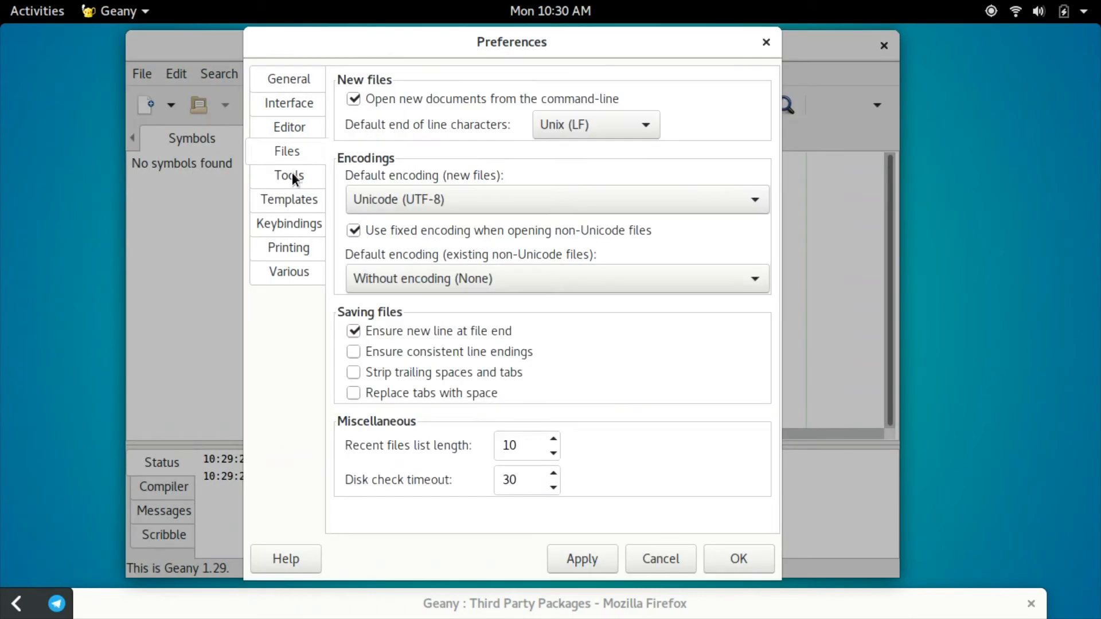
left_click(291, 173)
left_click(288, 201)
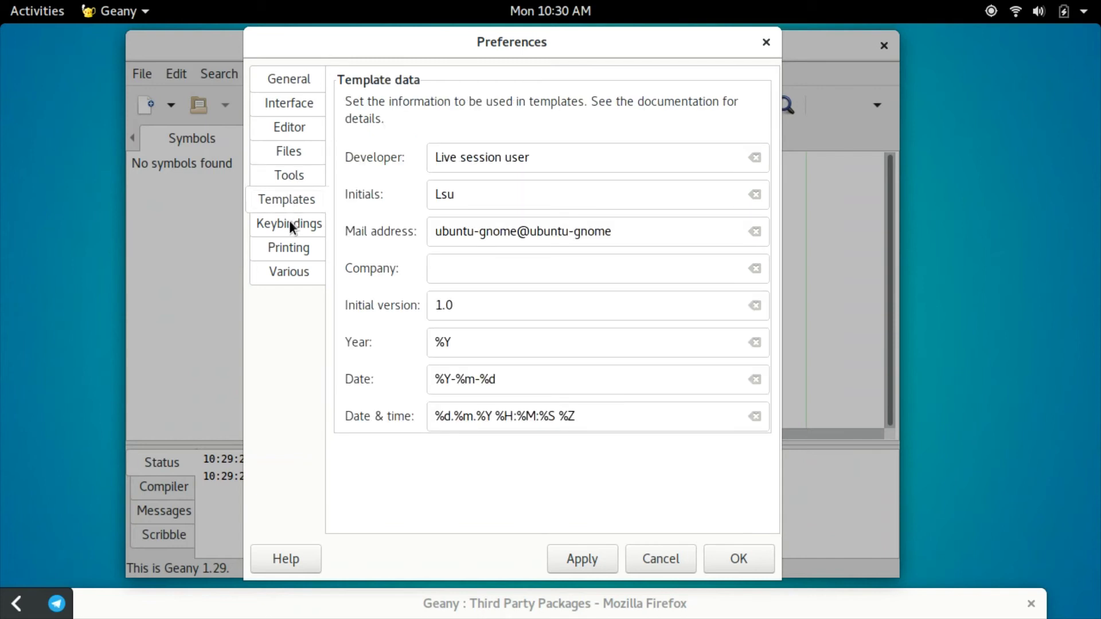
left_click(289, 224)
left_click(291, 248)
left_click(290, 272)
left_click(665, 560)
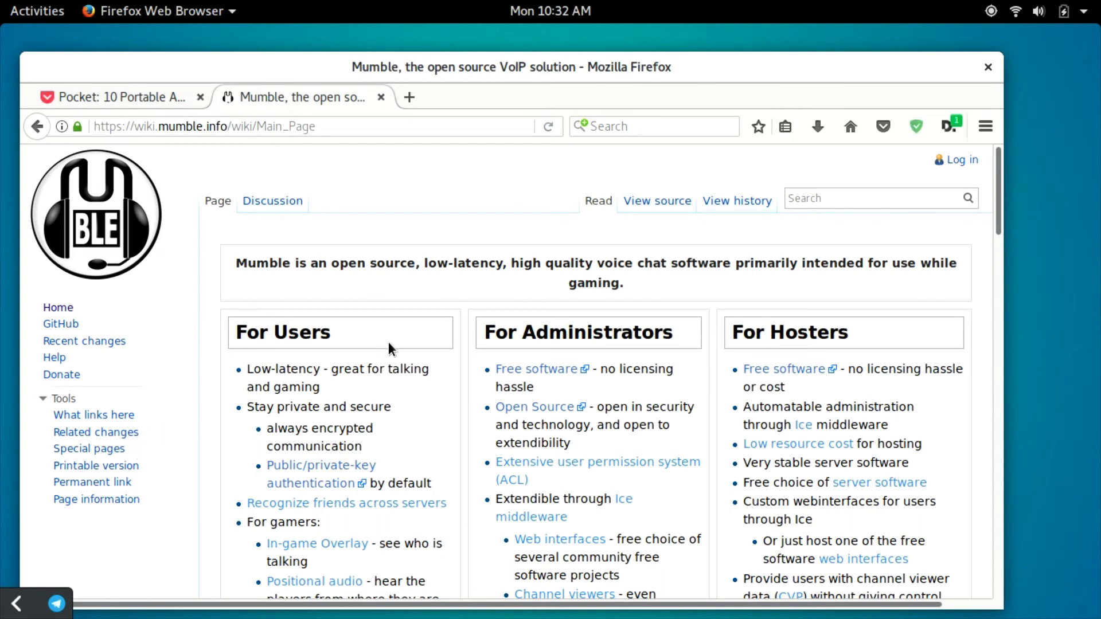
Step: Scroll down through the Mumble wiki's For Users, Administrators and Hosters columns and back up
scroll(401, 367, "down", 5)
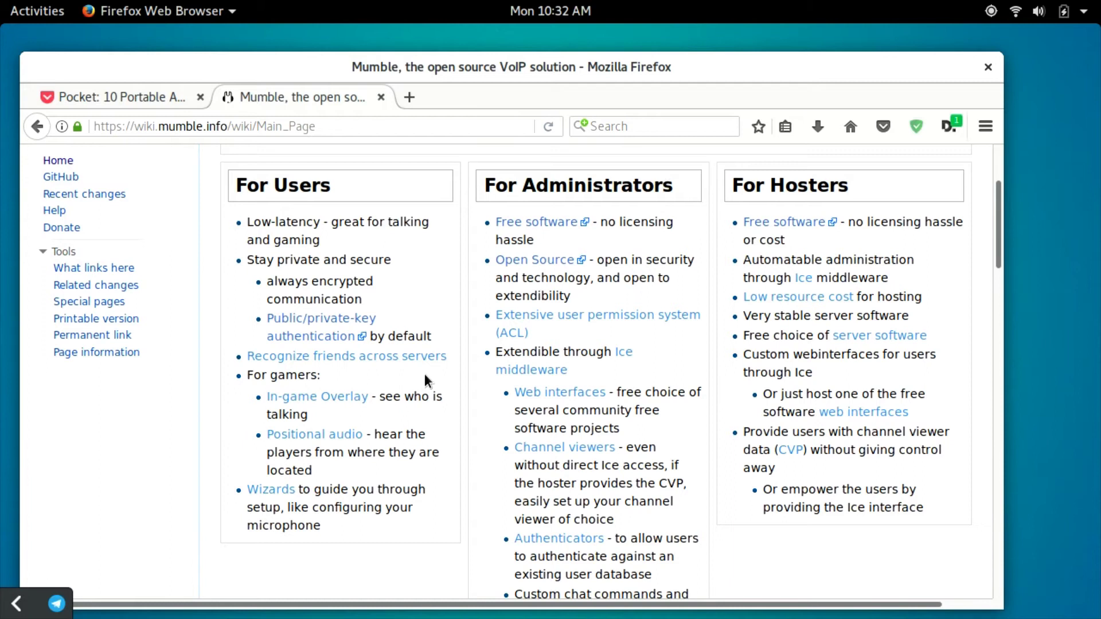
scroll(425, 373, "up", 5)
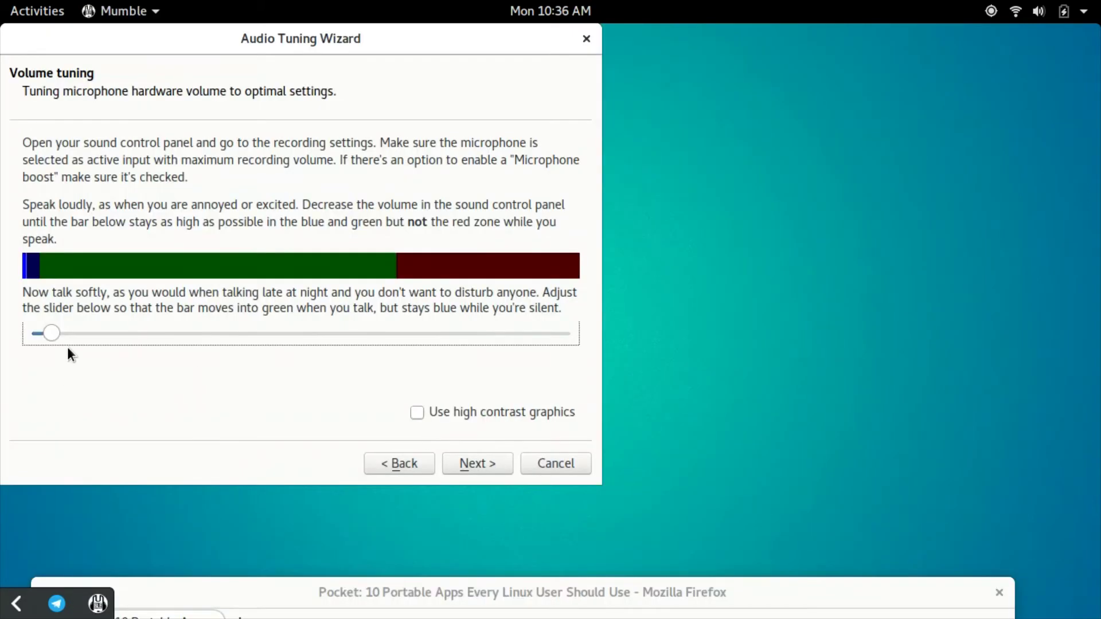
Step: Tune Mumble audio: microphone level about 60%, raw amplitude detection with threshold about 35%
left_click_drag(49, 334, 320, 333)
key("Tab")
key("Return")
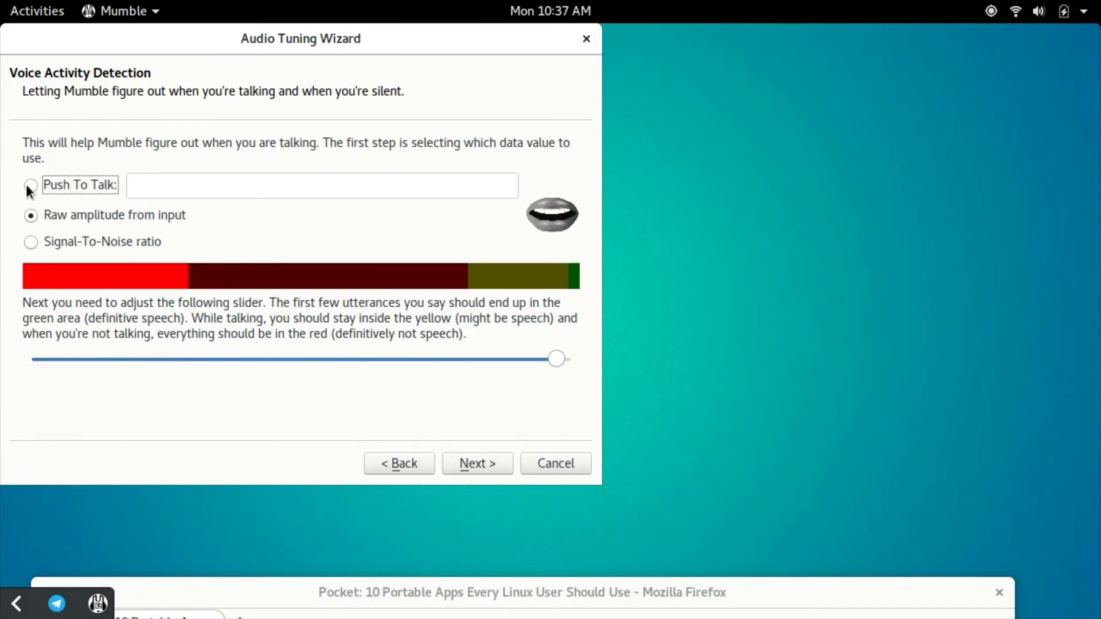
left_click(31, 242)
left_click(31, 216)
left_click_drag(264, 359, 444, 360)
left_click(478, 463)
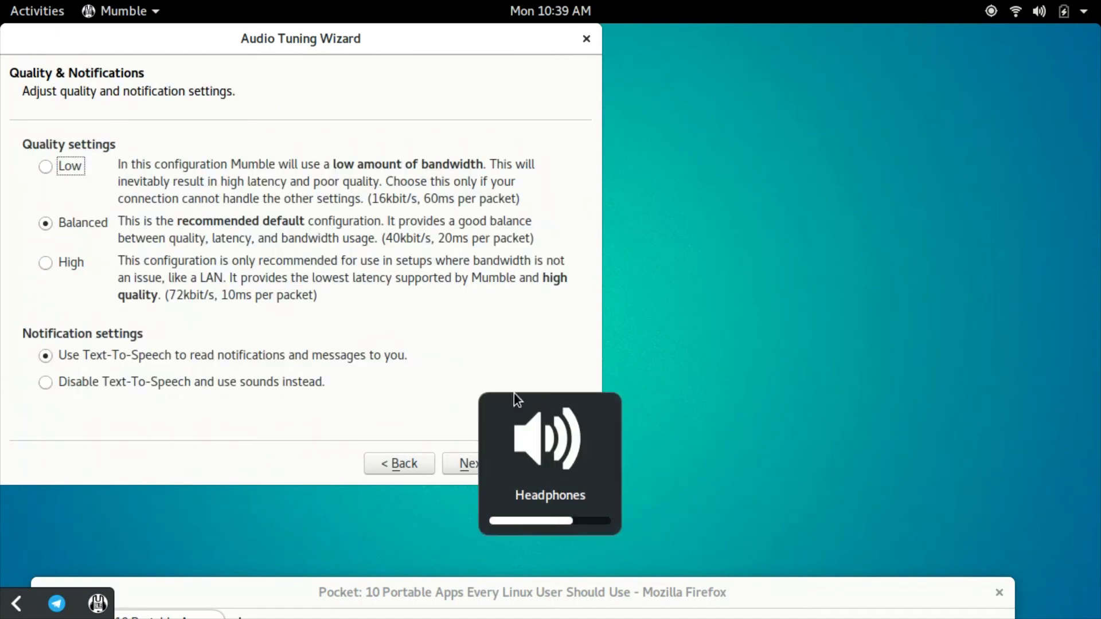
left_click(483, 463)
Step: Finish certificate setup and browse public servers, selecting Clanwarz Mumo : London
left_click(471, 462)
left_click(463, 555)
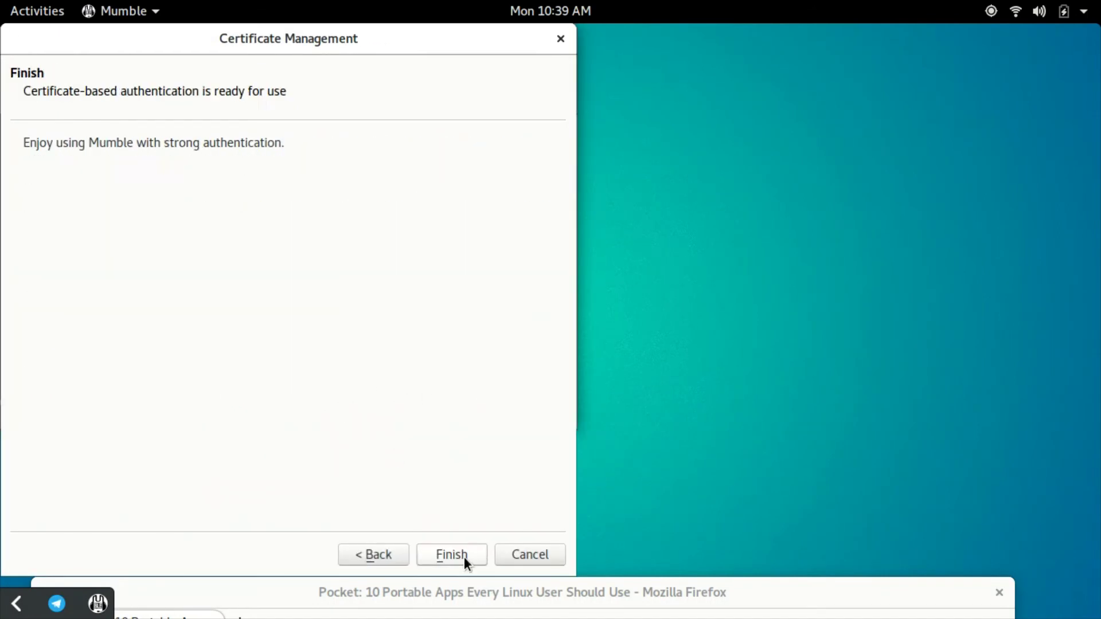
left_click(464, 555)
left_click(229, 318)
scroll(258, 258, "down", 5)
left_click(289, 205)
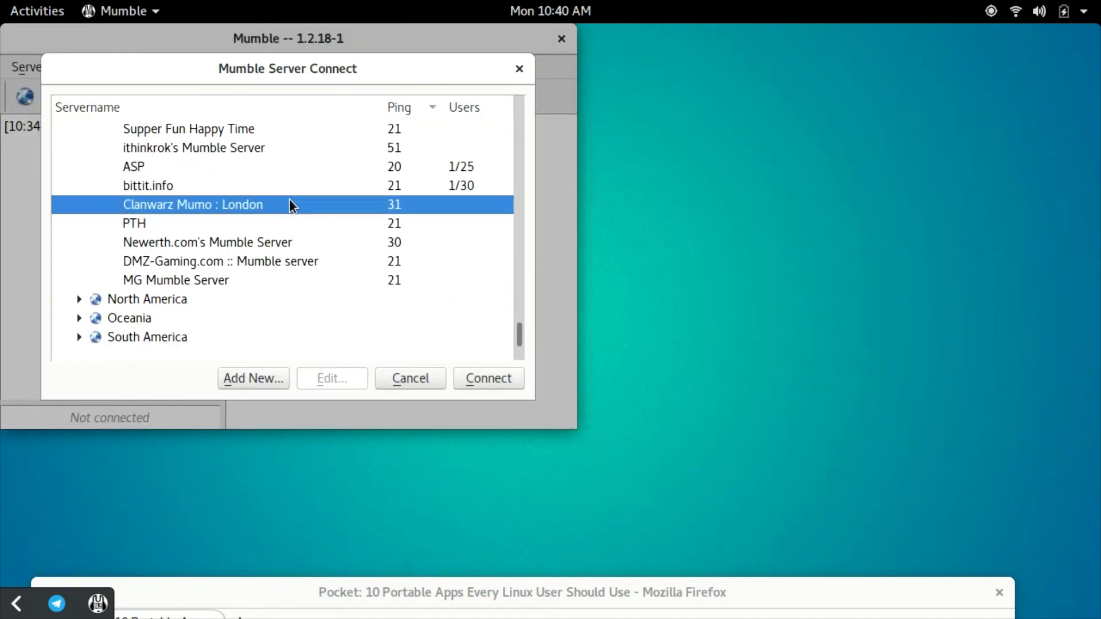
scroll(216, 308, "up", 15)
Step: Close the connect dialog, toggle microphone mute, and reopen the server list
key("Escape")
left_click_drag(344, 38, 421, 76)
left_click(198, 134)
left_click(198, 134)
left_click(100, 135)
scroll(291, 306, "down", 5)
mouse_move(290, 305)
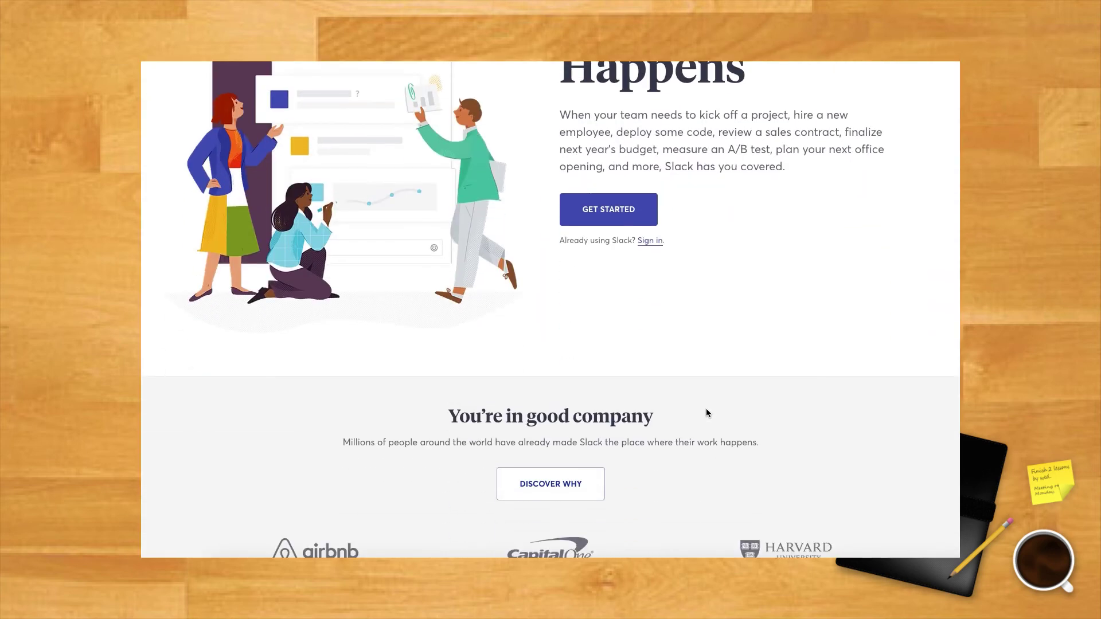
scroll(705, 406, "down", 5)
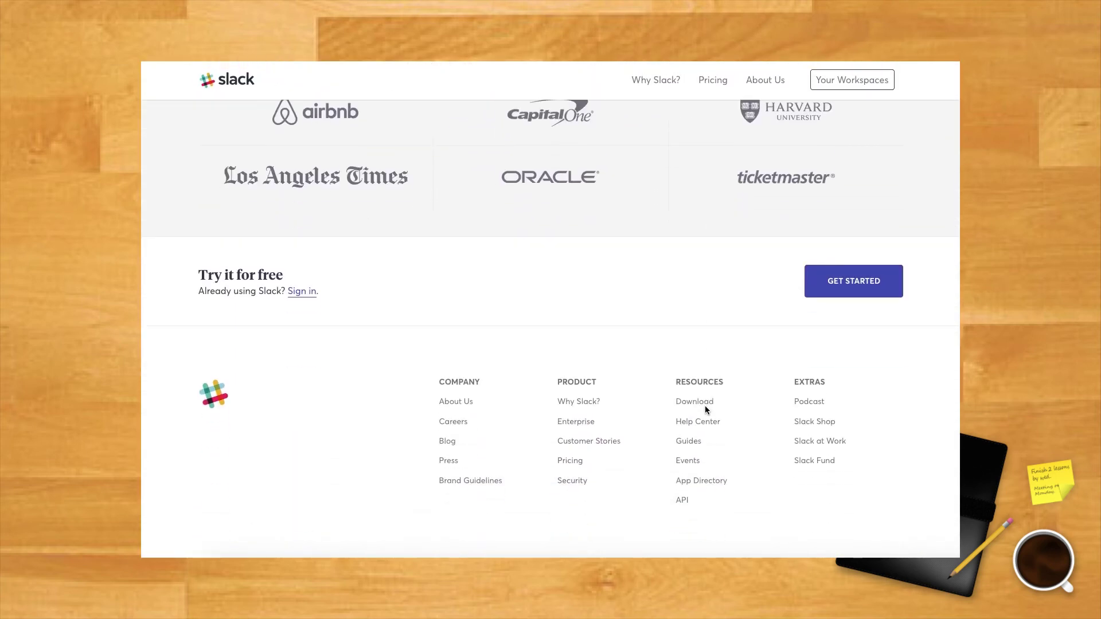
Step: Go from the Slack home page to the Why Slack? page
scroll(704, 405, "up", 4)
scroll(705, 405, "up", 5)
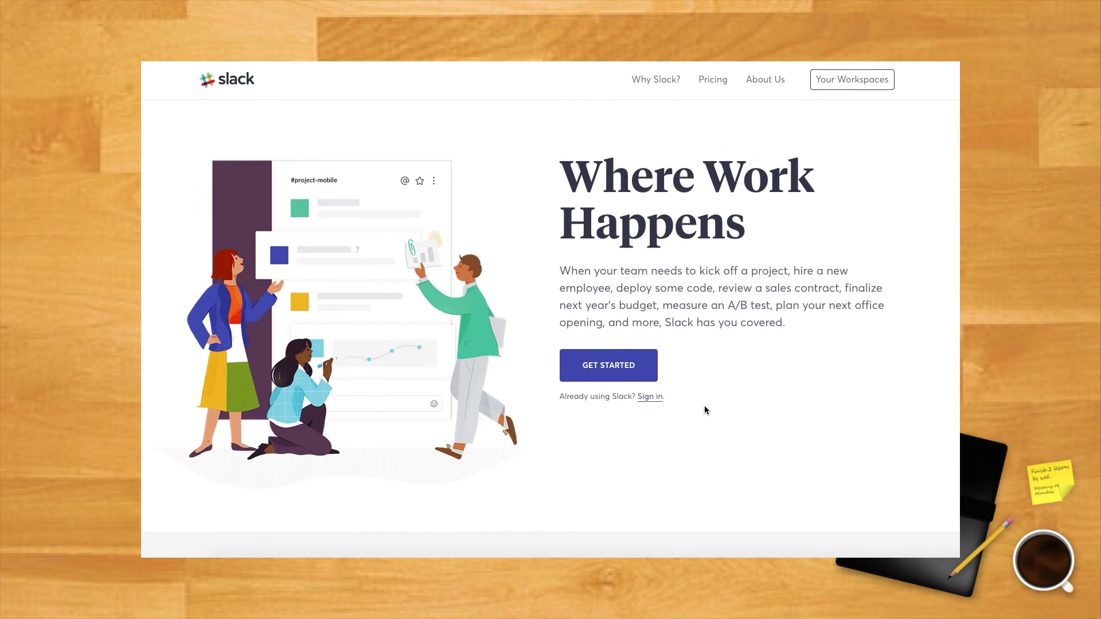
left_click(659, 80)
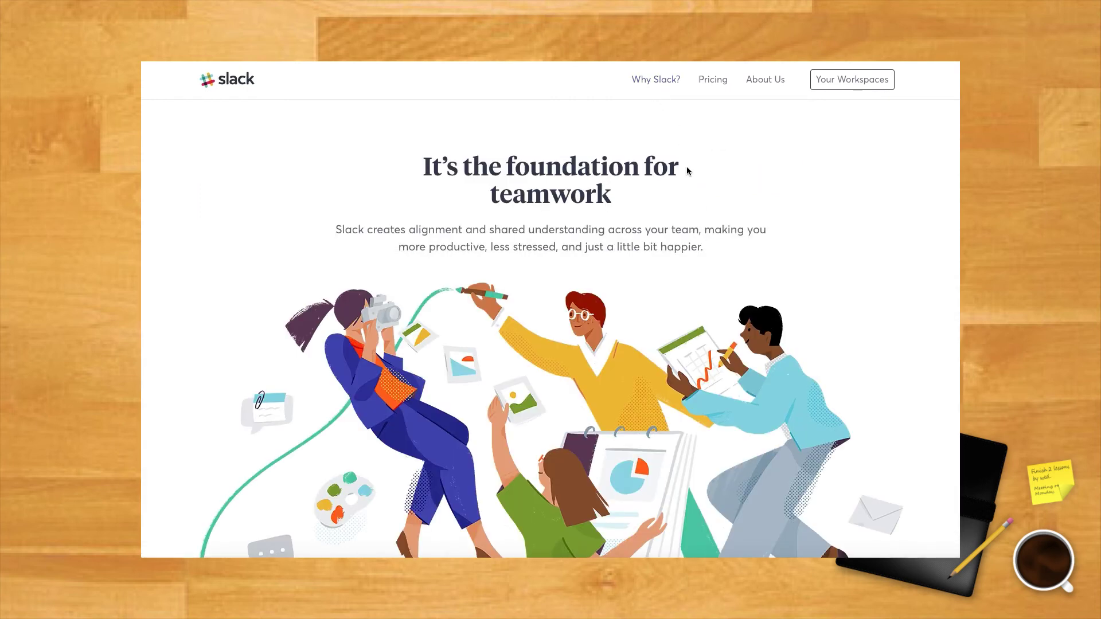
Step: Read down the Why Slack? page to the 'It streamlines your workflows' section
scroll(687, 167, "down", 2)
scroll(686, 171, "down", 5)
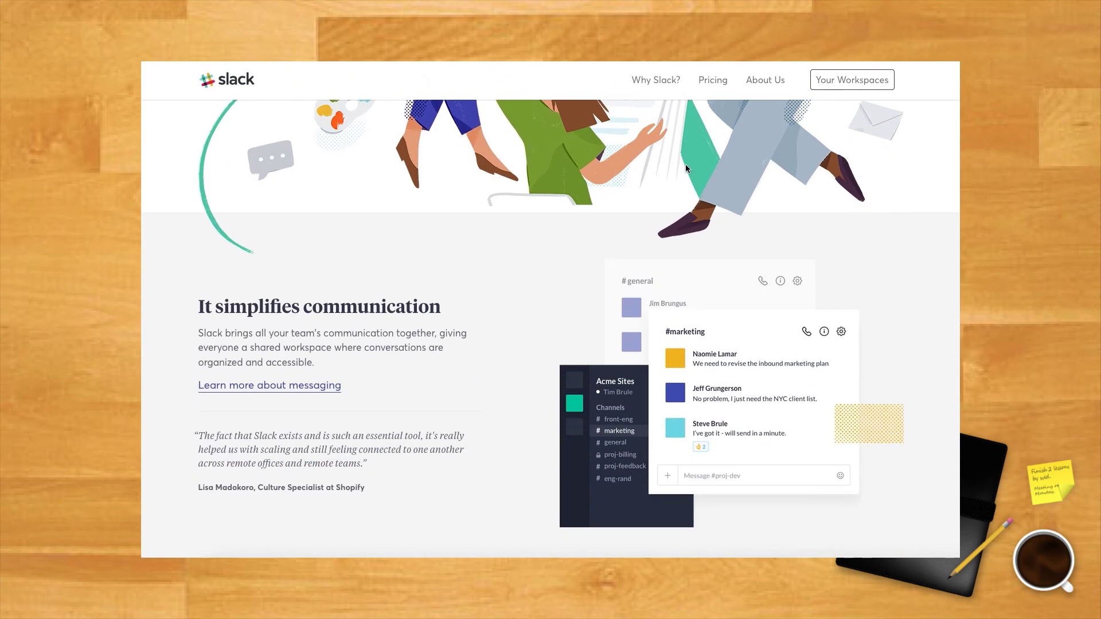
scroll(686, 167, "down", 5)
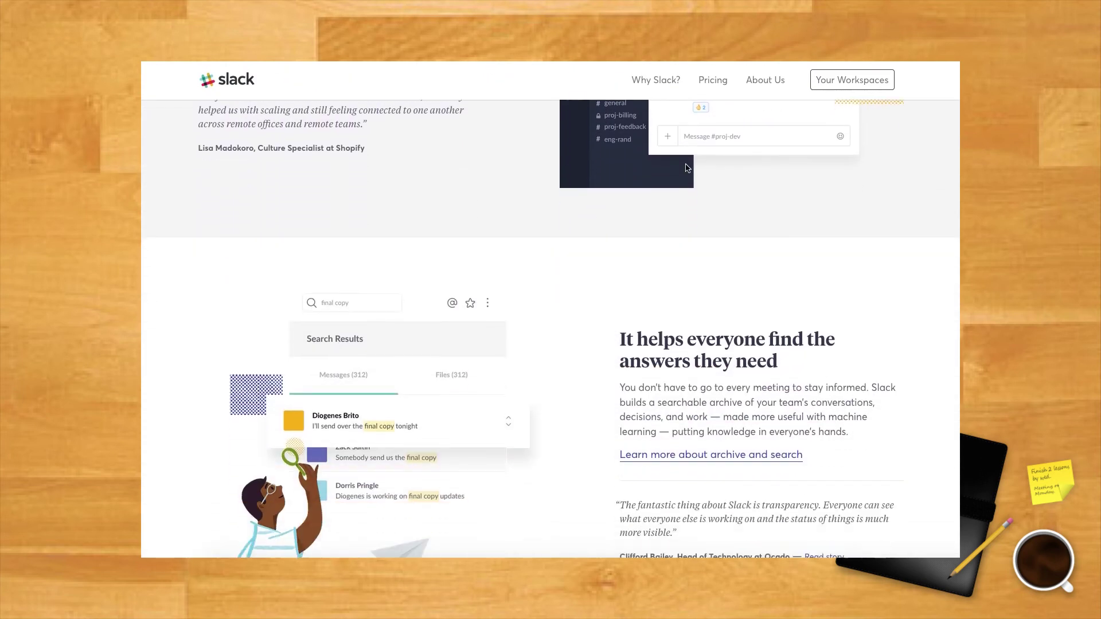
scroll(686, 168, "down", 3)
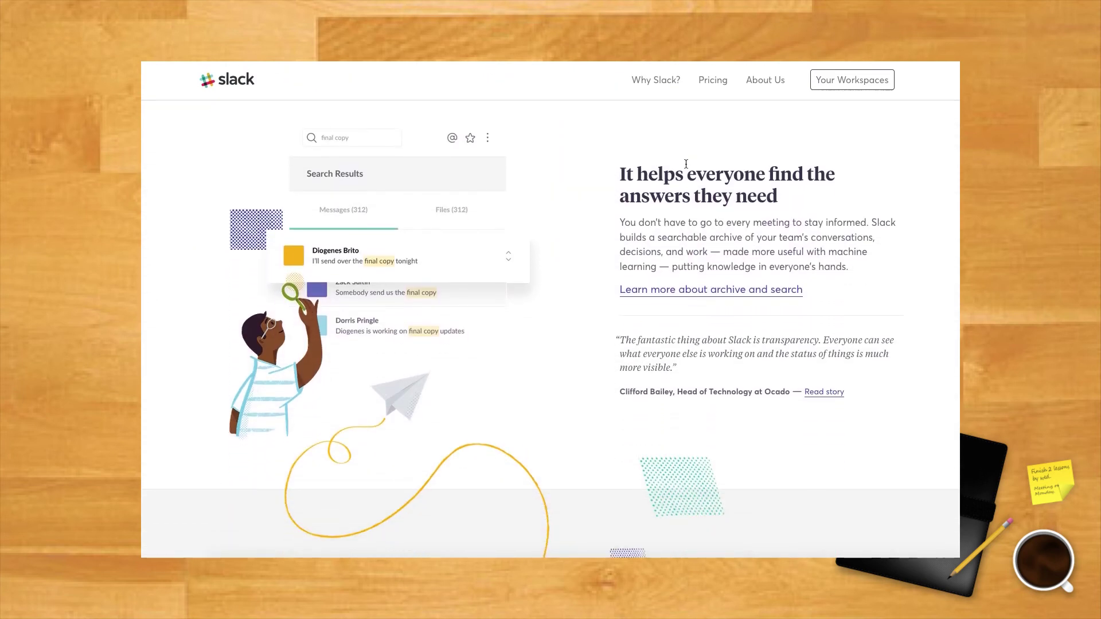
scroll(686, 166, "down", 5)
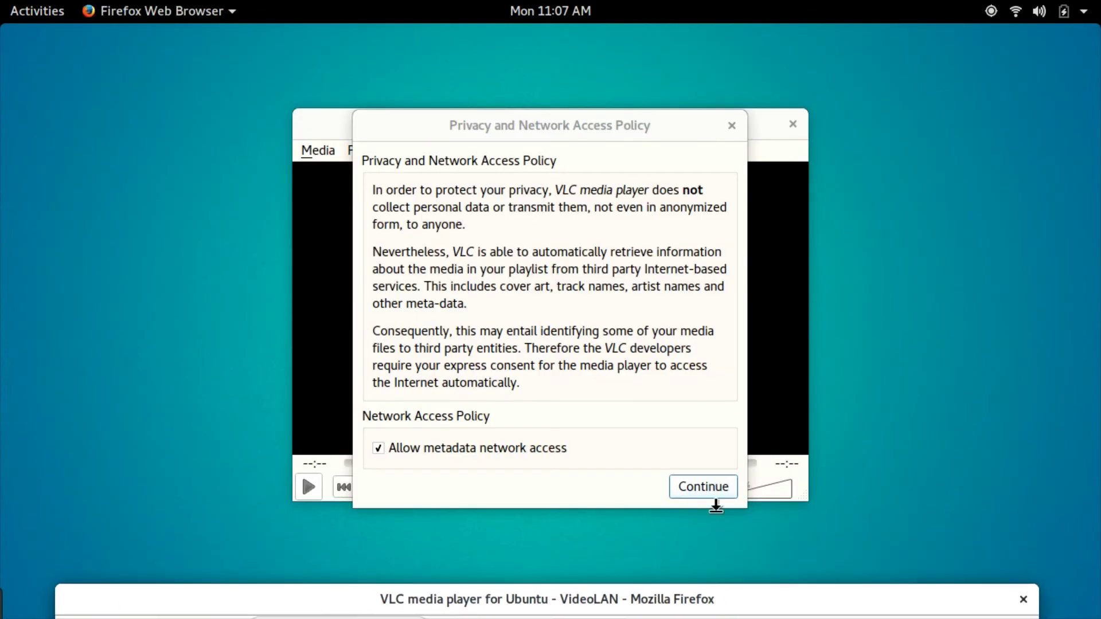
Step: Dismiss VLC's privacy notice and move the VLC and Firefox windows apart
left_click(711, 493)
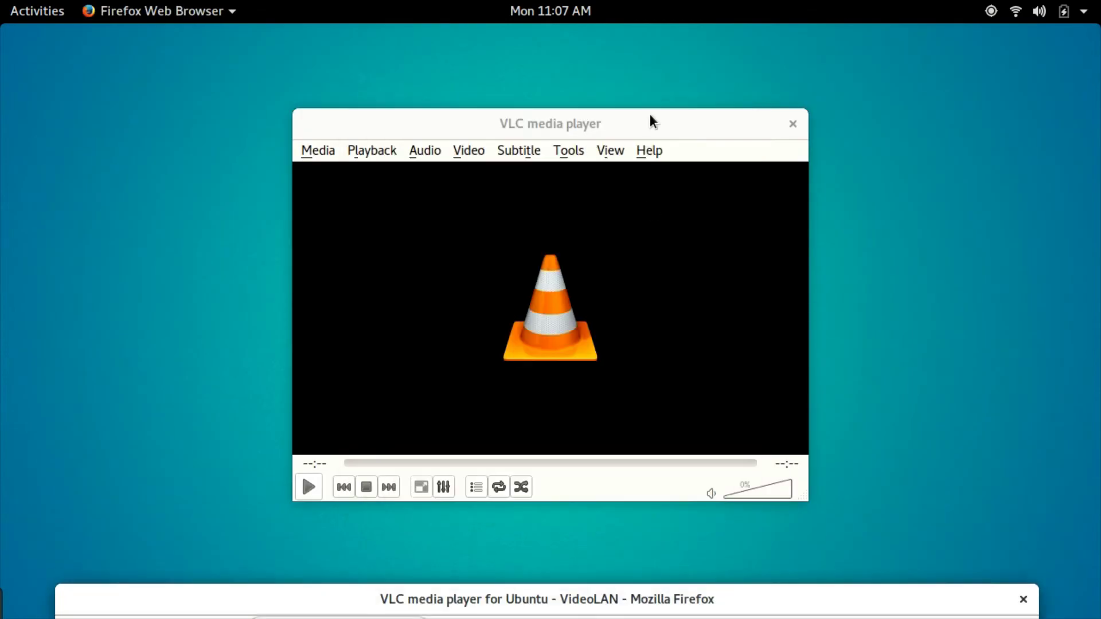
left_click_drag(652, 120, 421, 86)
left_click(96, 115)
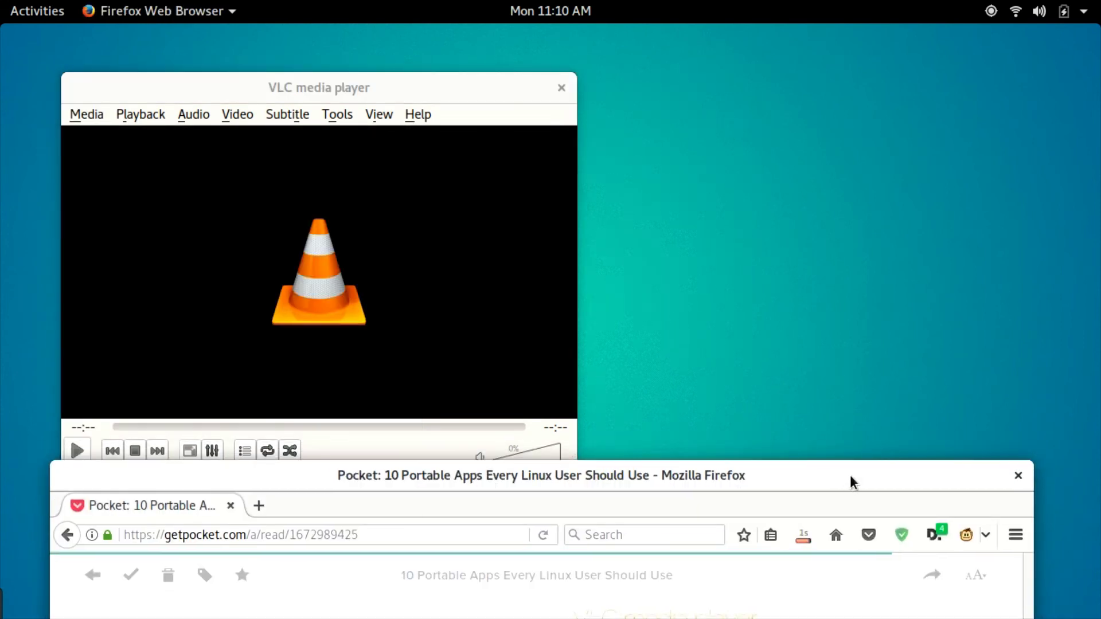
left_click_drag(851, 482, 856, 537)
left_click(94, 114)
Step: Use Open File in VLC and browse from Videos to the Downloads folder for the mp4
left_click(120, 136)
double_click(229, 315)
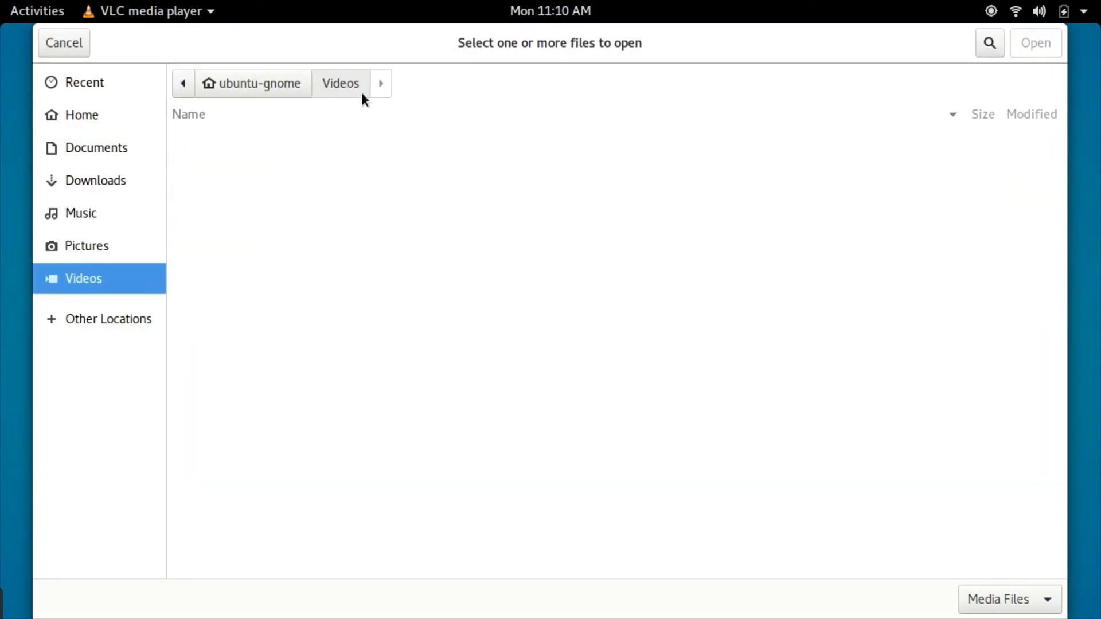
left_click(253, 83)
double_click(221, 202)
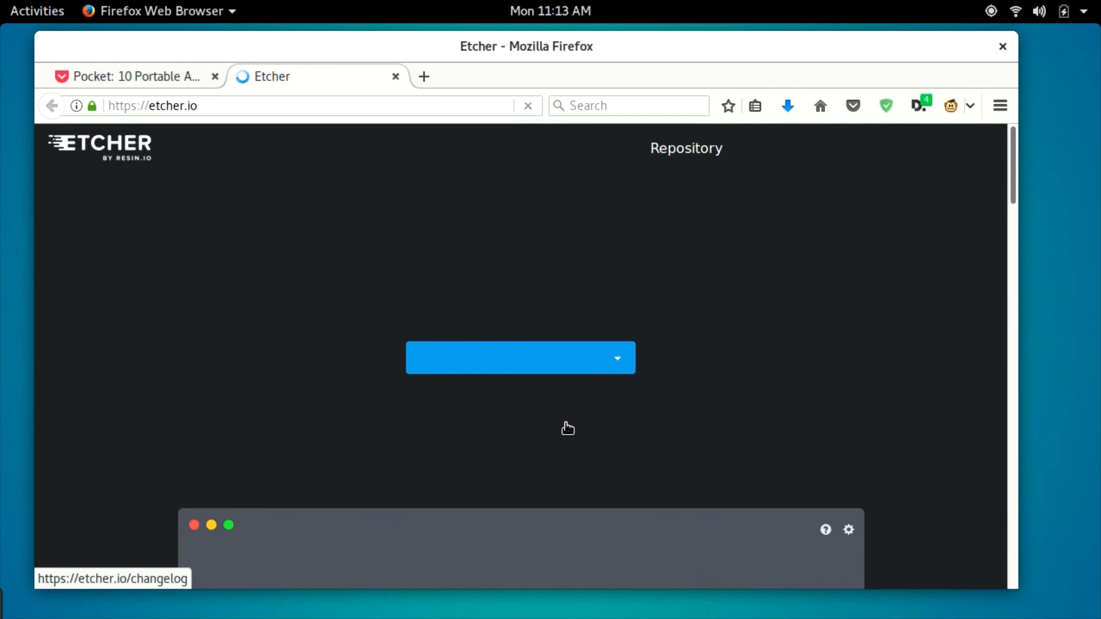
Step: Save the Etcher 1.1.2 Linux x64 zip from etcher.io and scroll down to the demo
left_click(549, 361)
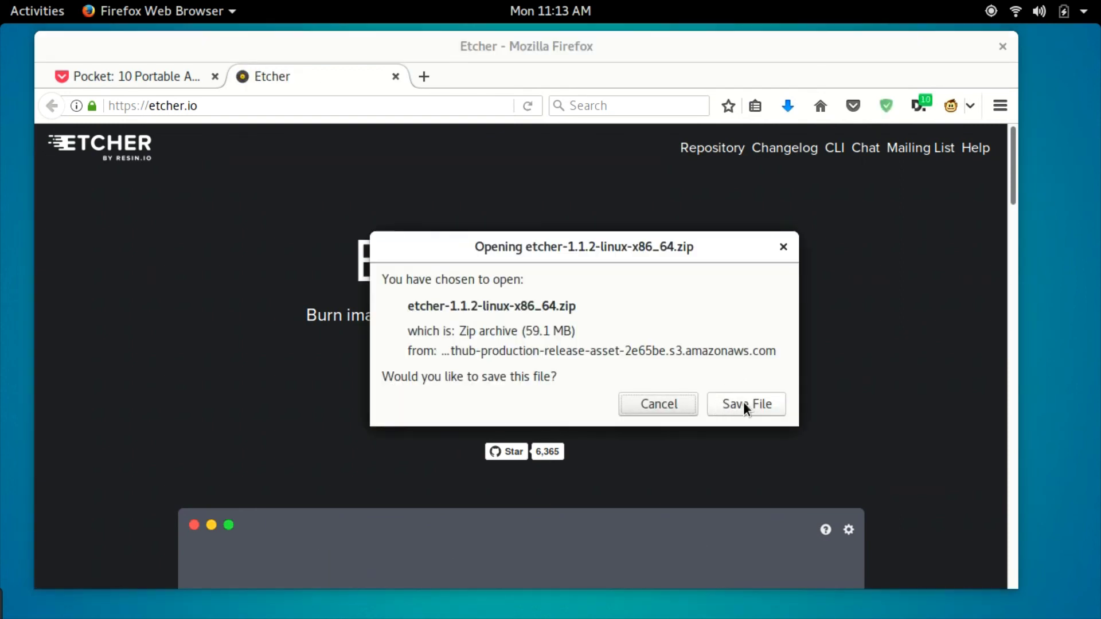
left_click(745, 403)
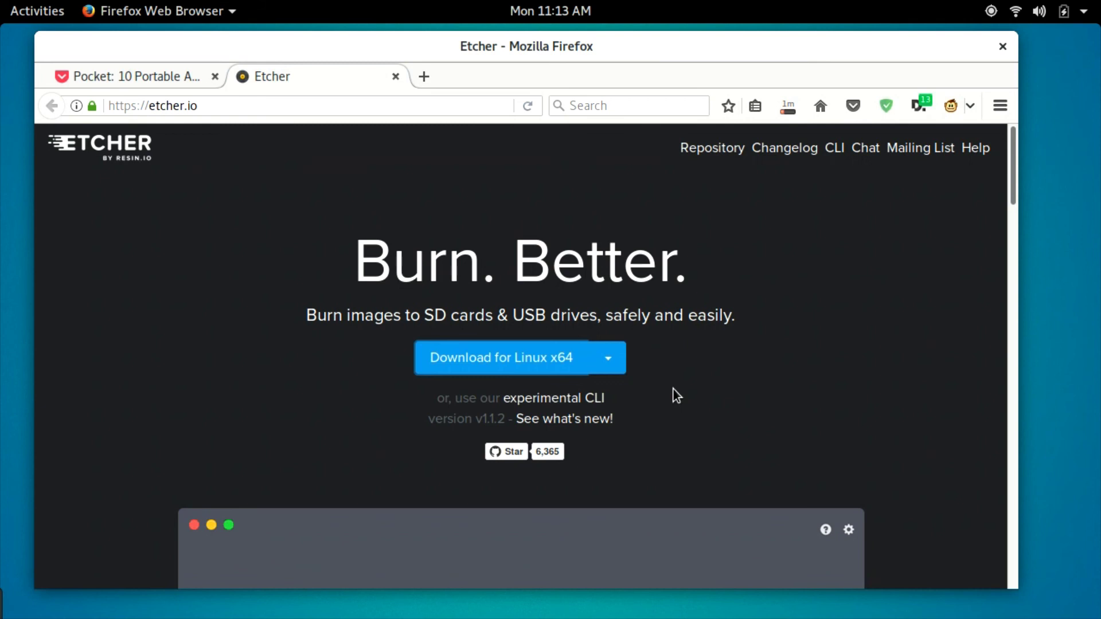
scroll(249, 393, "down", 3)
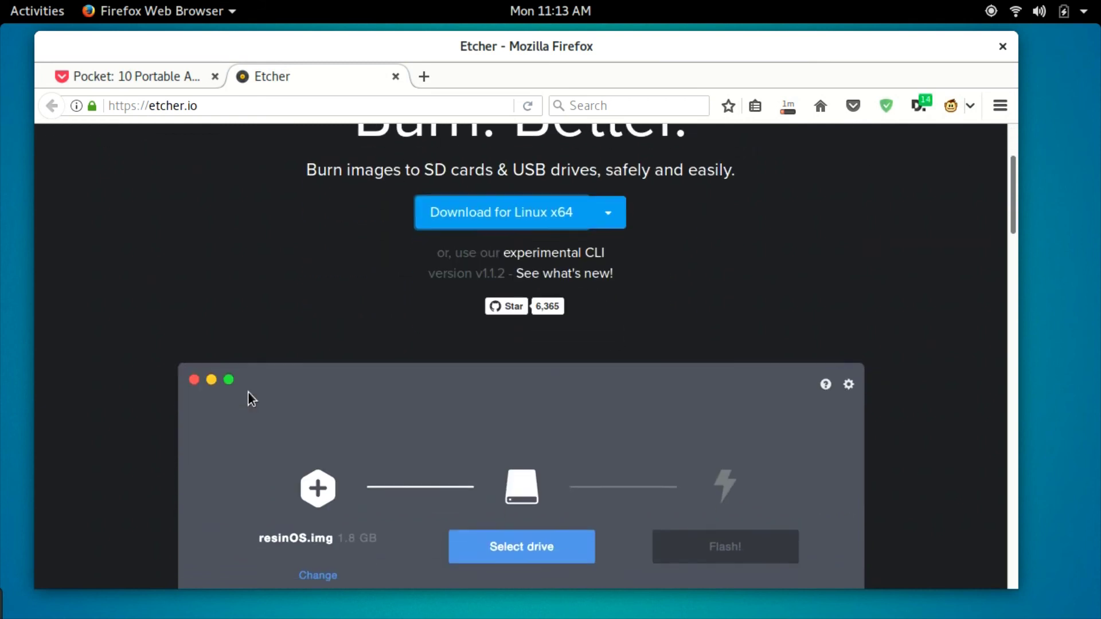
scroll(248, 393, "down", 2)
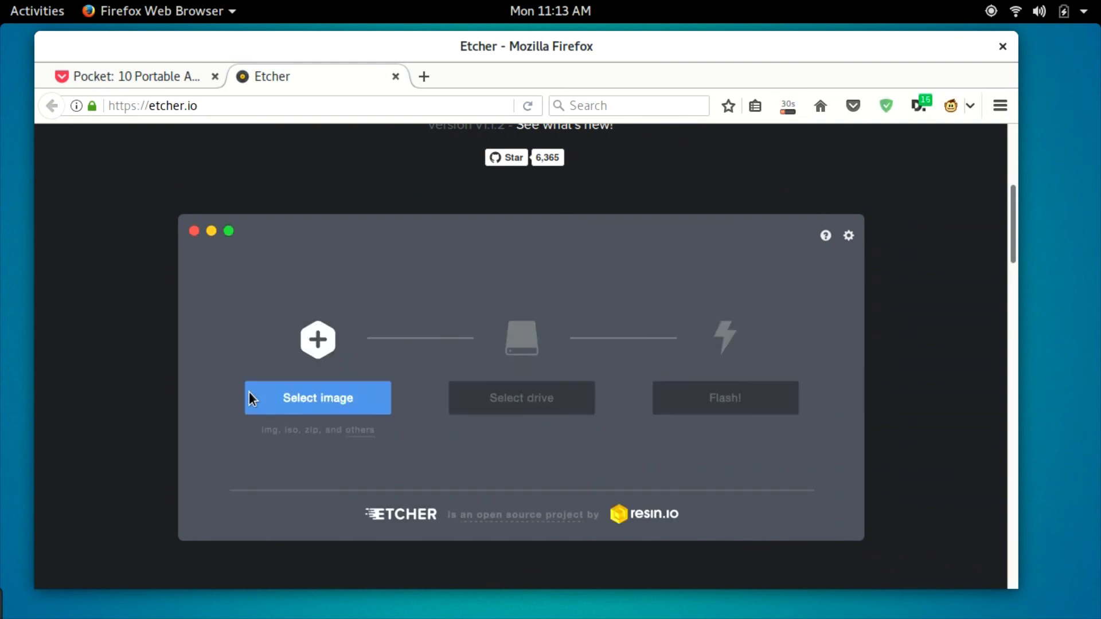
scroll(249, 394, "down", 1)
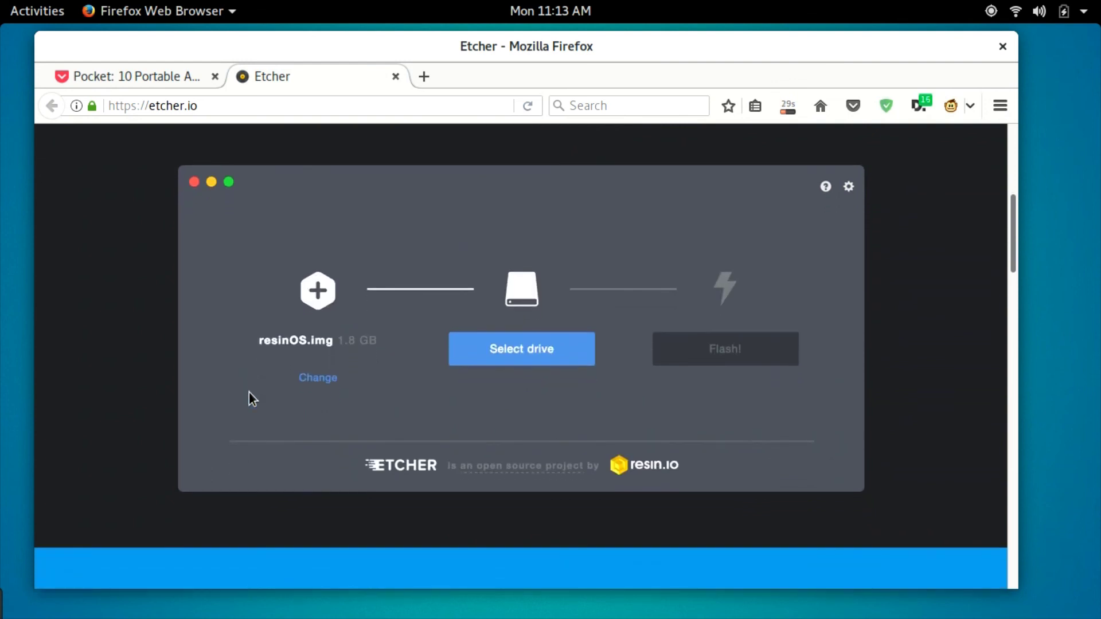